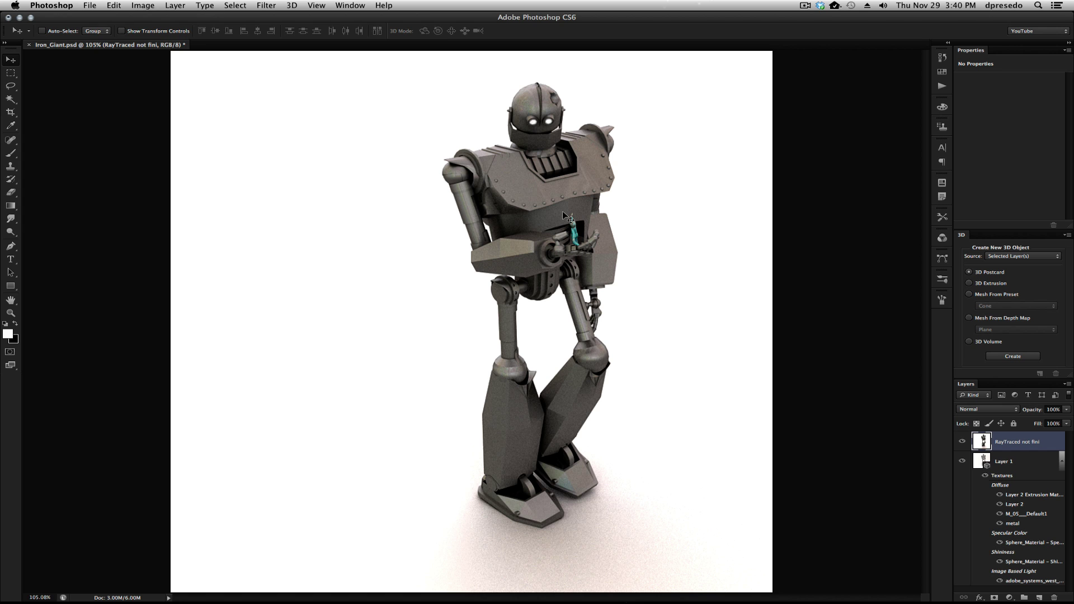
- Bring the Safari page for The Iron Giant model on 3D Warehouse to the front
key("super+Tab")
key("super+Tab")
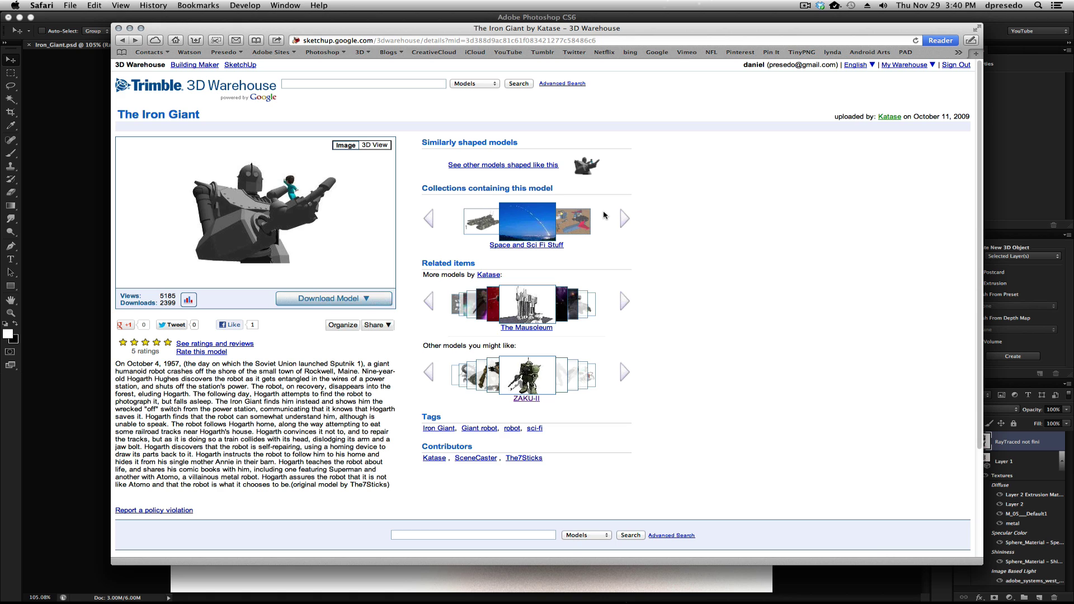
- Check the Iron Giant's SketchUp 7 and Collada download links, then return to Photoshop
left_click(311, 83)
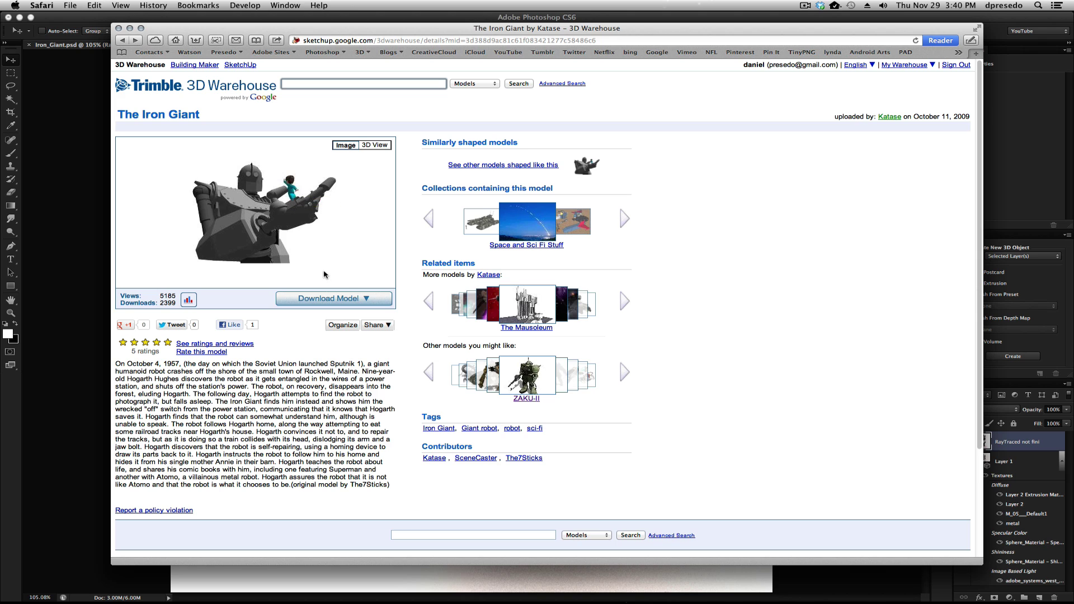
left_click(374, 300)
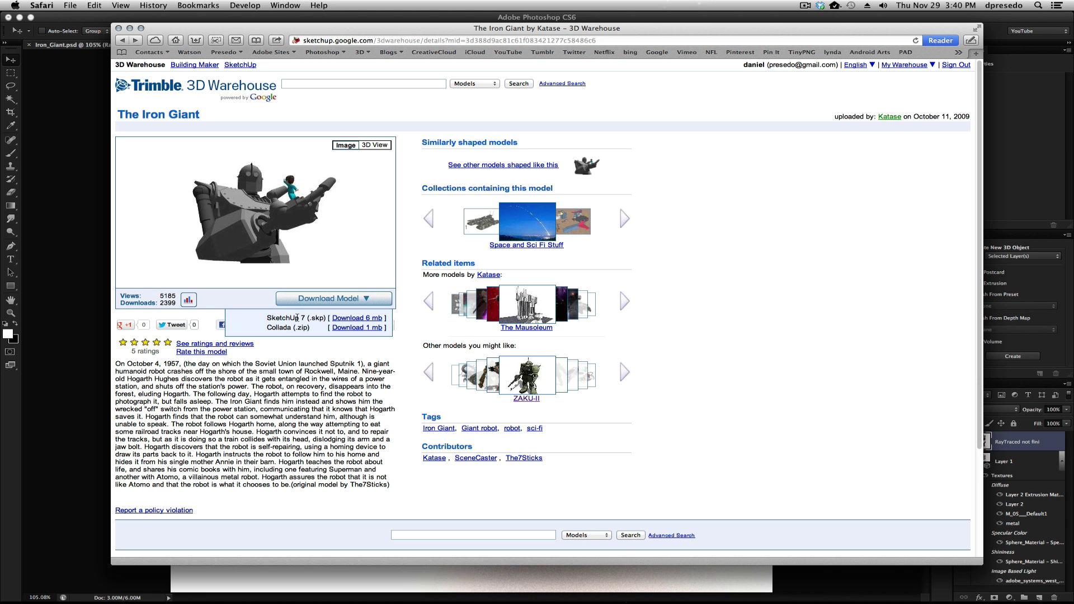
left_click(79, 163)
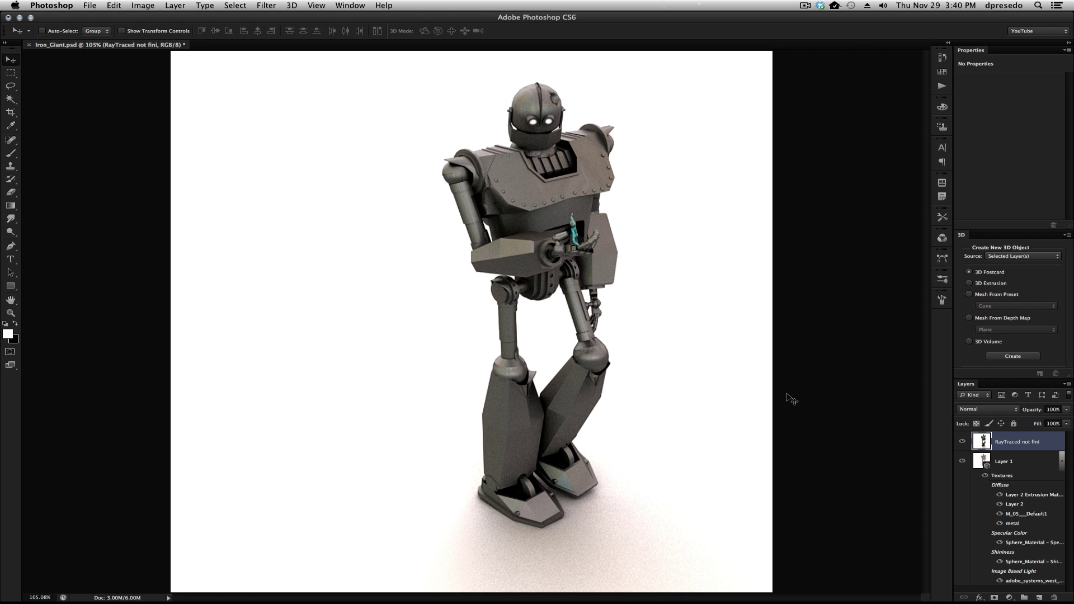
key("i")
key("super+k")
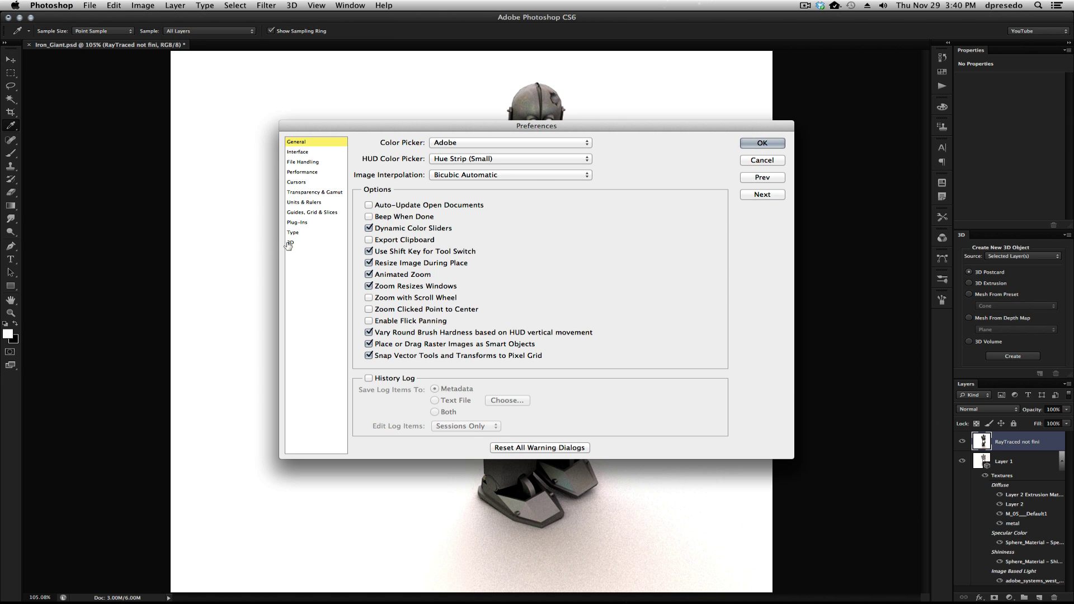
left_click(289, 242)
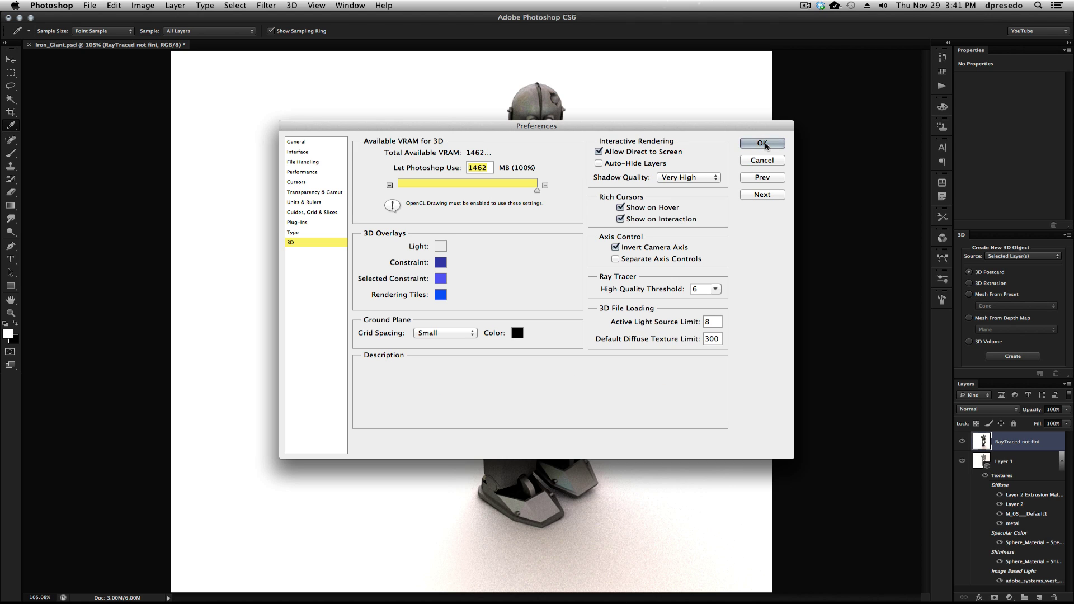
left_click(763, 144)
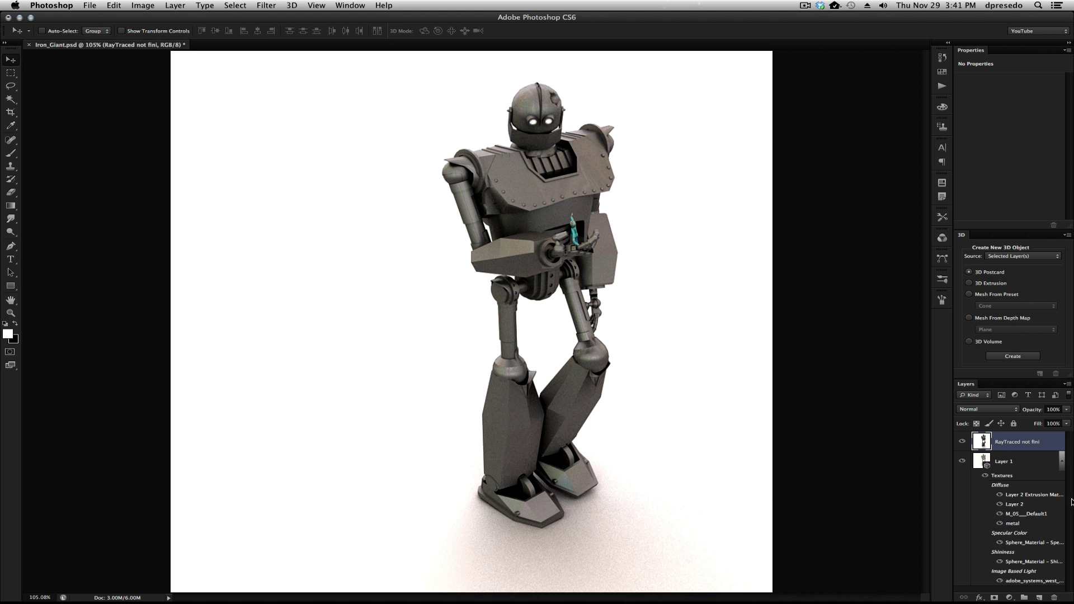
- Hide the RayTraced layer, select Layer 1 and switch to the Current View camera
left_click(963, 443)
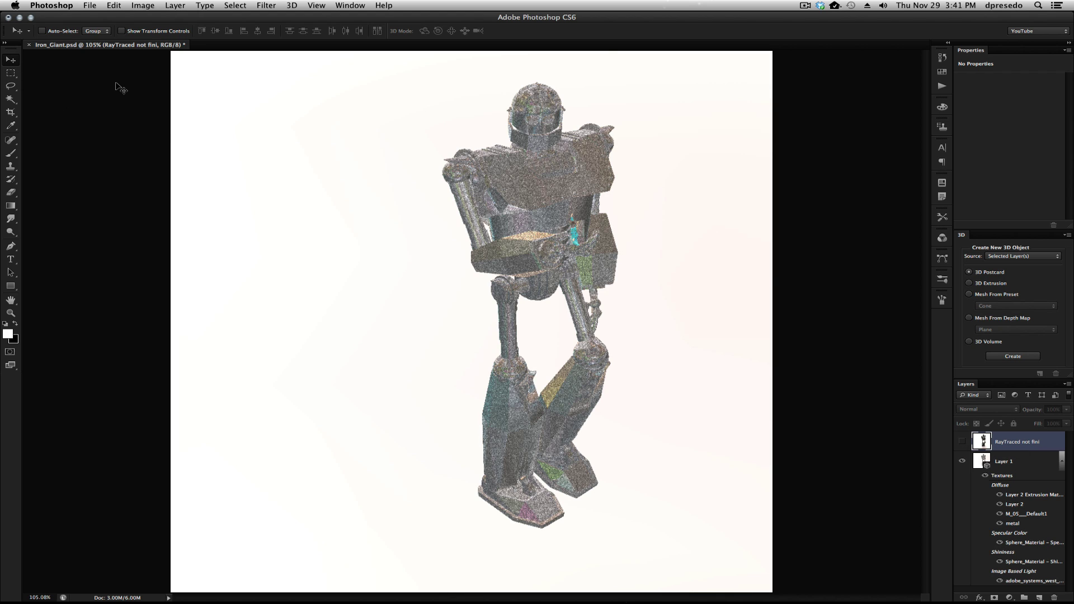
left_click(1015, 464)
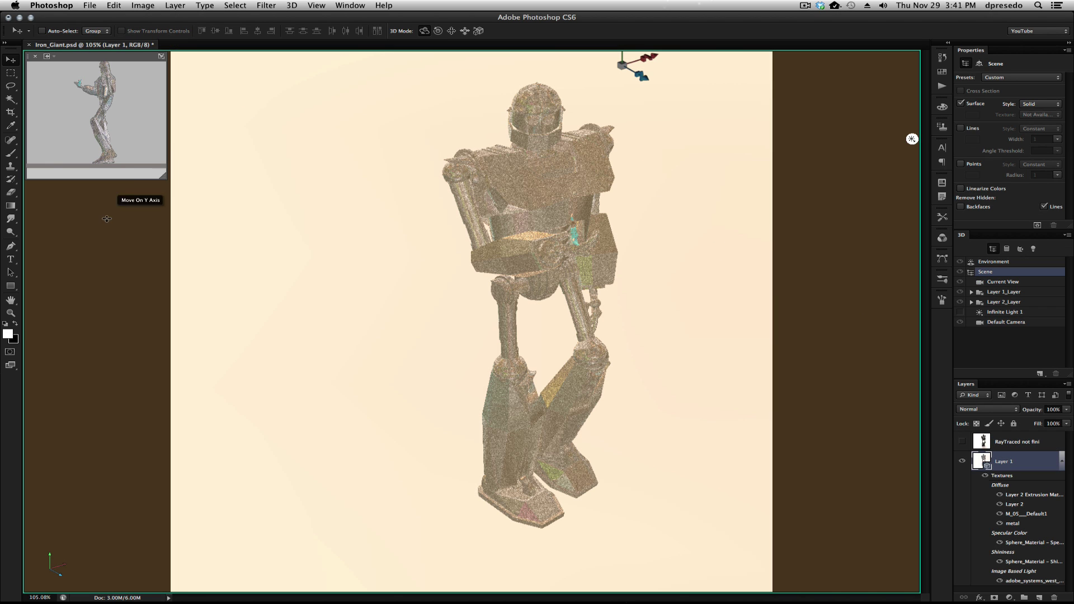
left_click(104, 223)
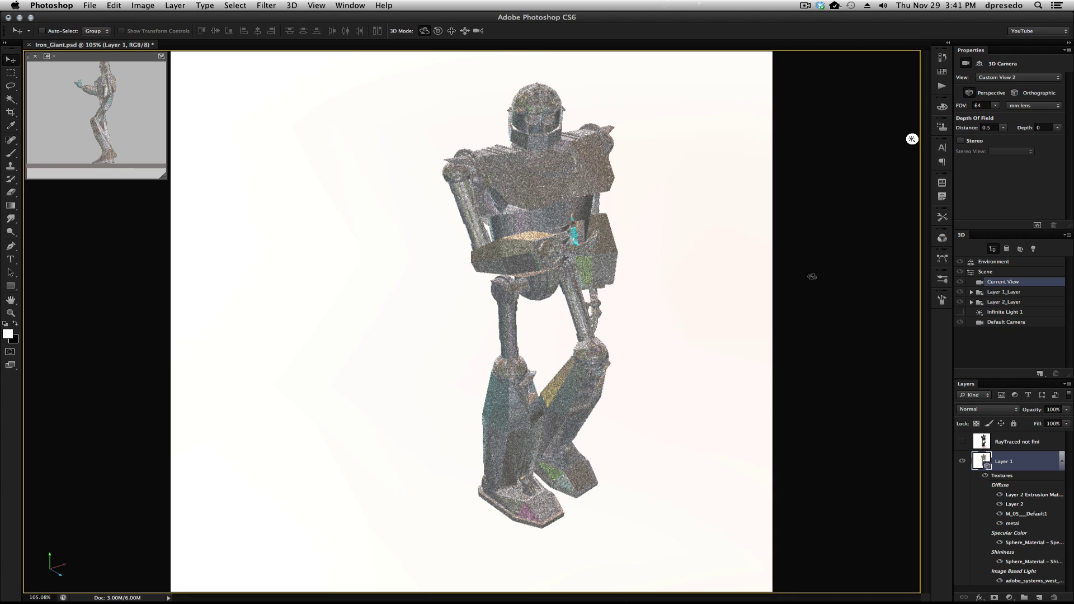
left_click(290, 5)
left_click(62, 239)
- Add a new Layer 2 and fill it white with the Gradient tool
left_click(1040, 598)
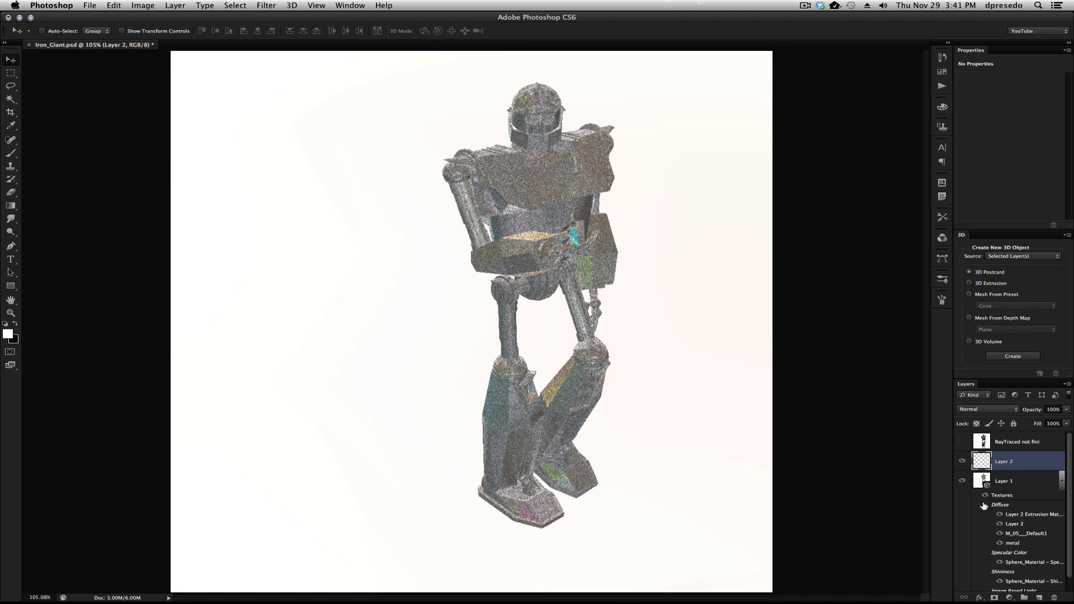
left_click(11, 205)
left_click_drag(103, 172, 85, 169)
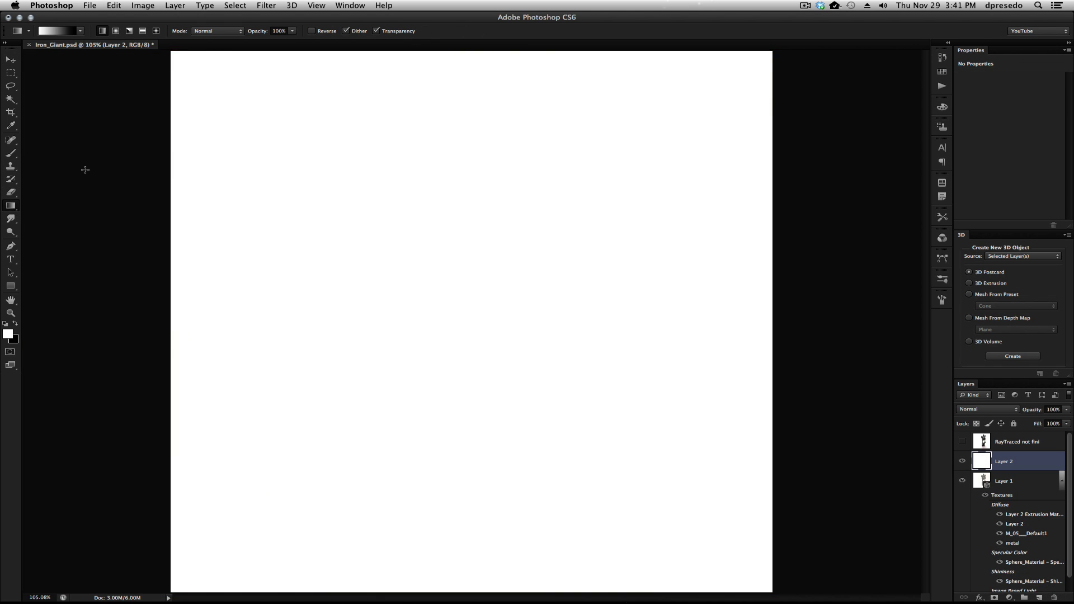
- Extrude Layer 2 into a 3D object and push it back along the Z axis
left_click(291, 4)
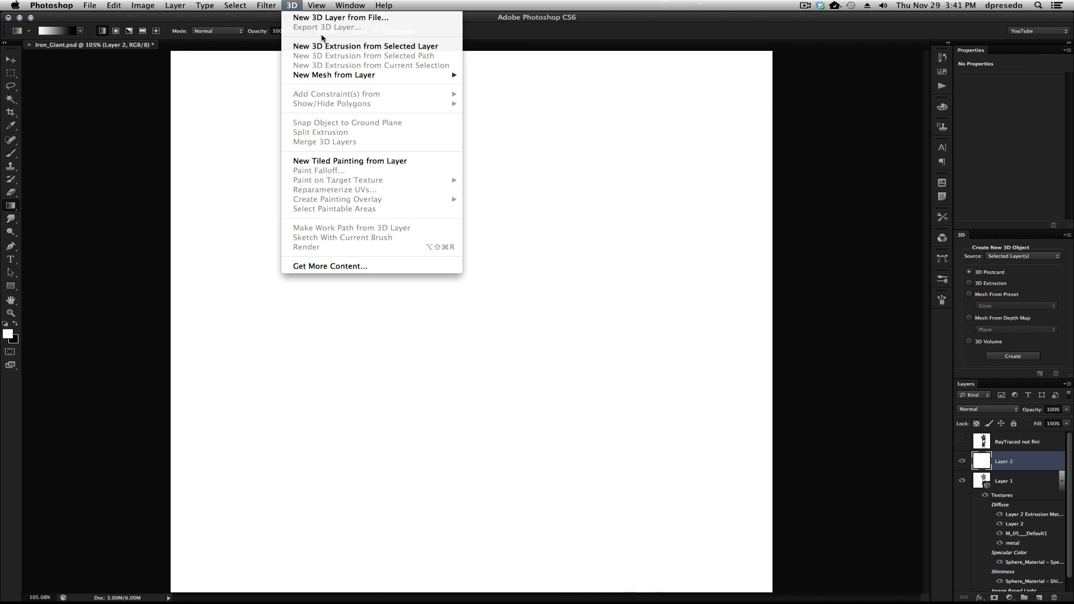
left_click(366, 49)
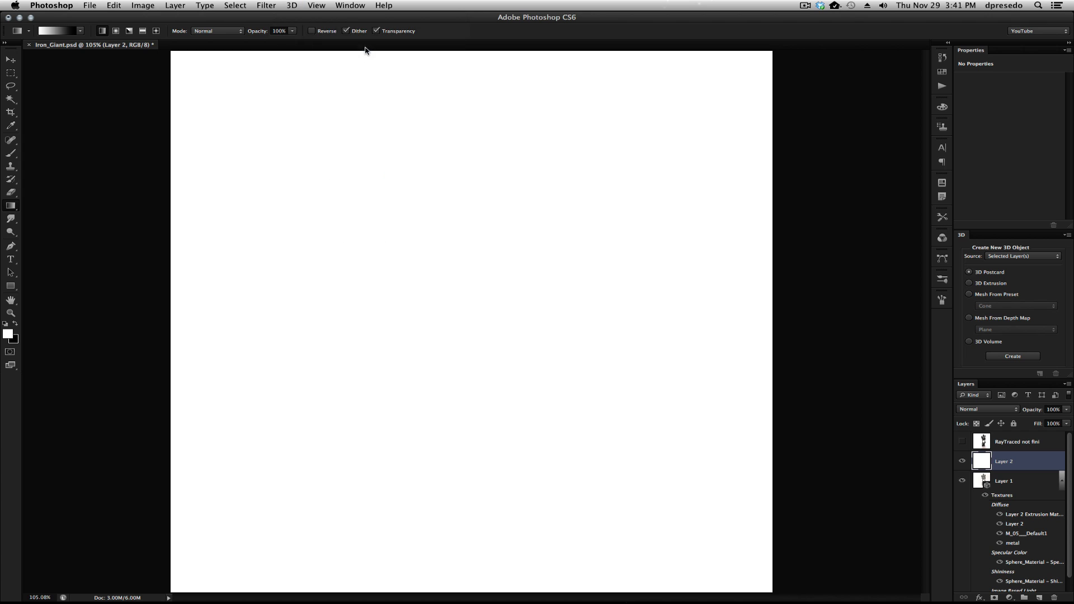
left_click(618, 213)
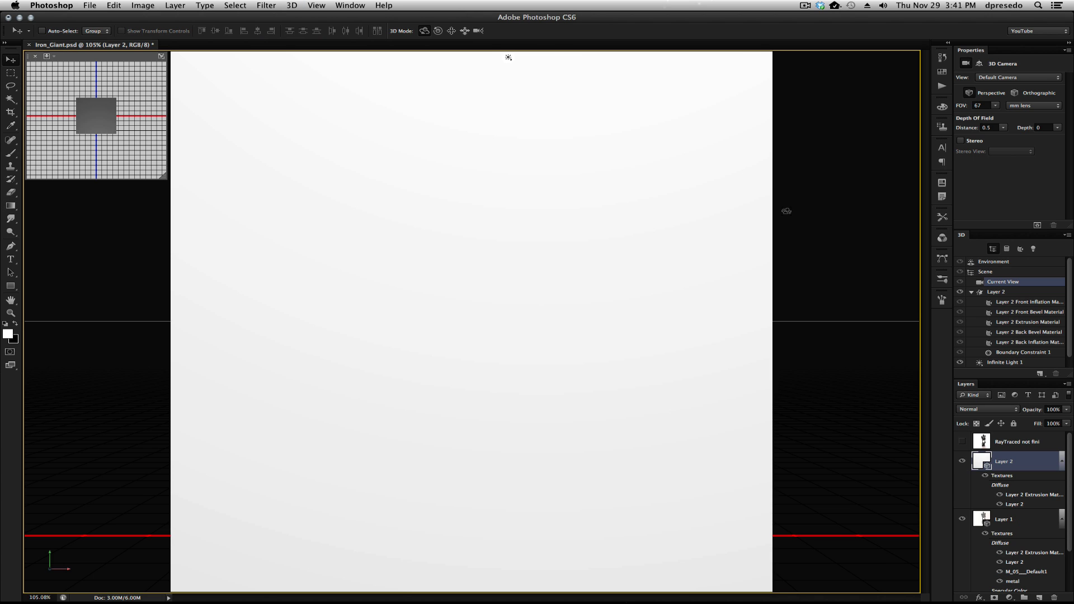
left_click(595, 236)
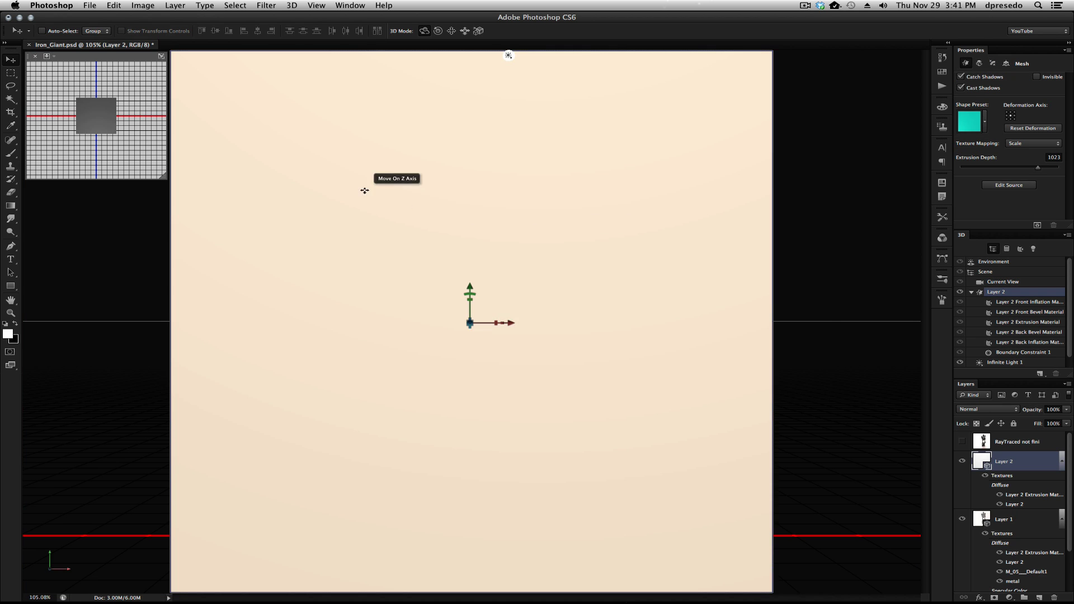
left_click_drag(470, 323, 380, 77)
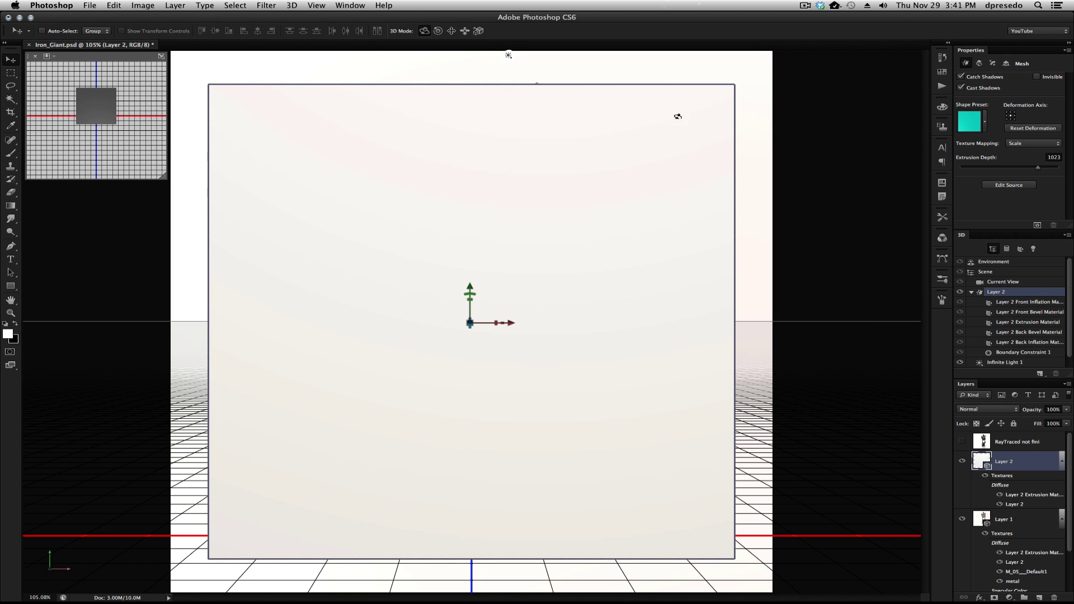
left_click(772, 74)
- Set the white plane's extrusion depth to 5
left_click_drag(806, 89, 917, 202)
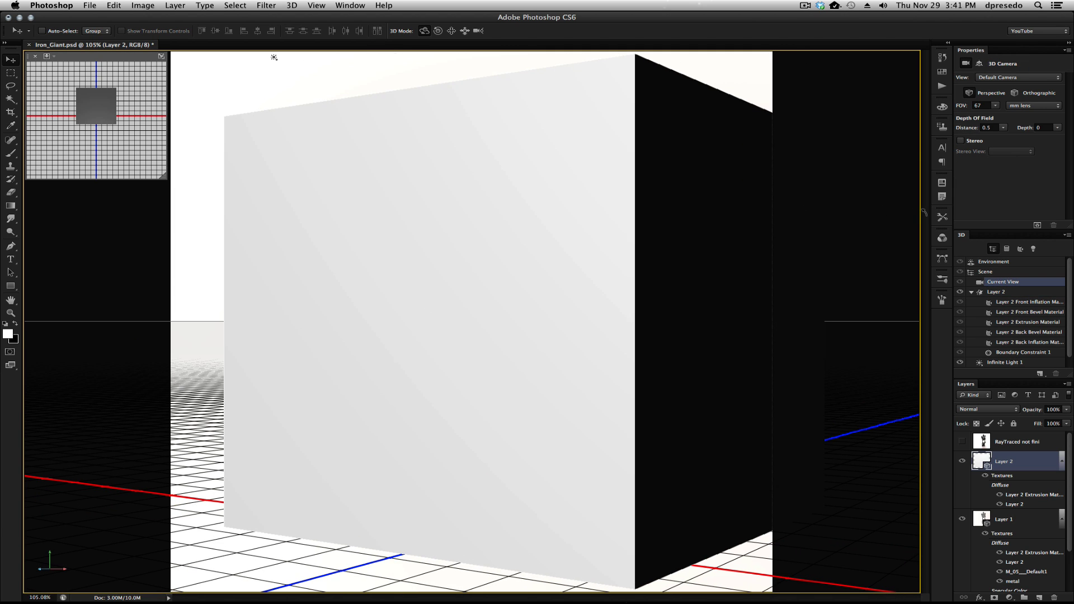
left_click(1001, 292)
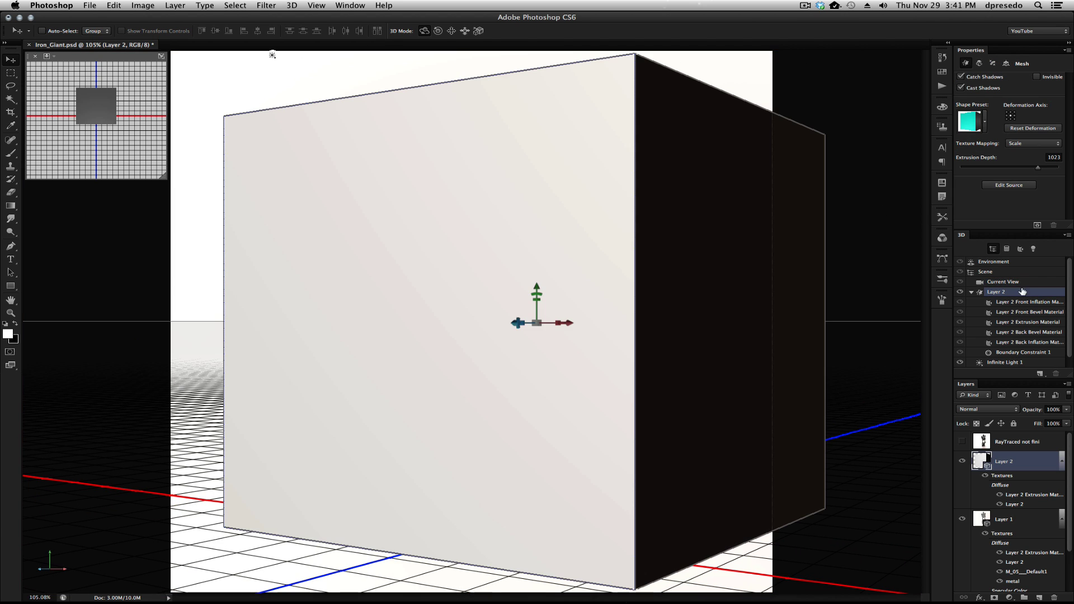
left_click(1055, 157)
type("5")
key("Return")
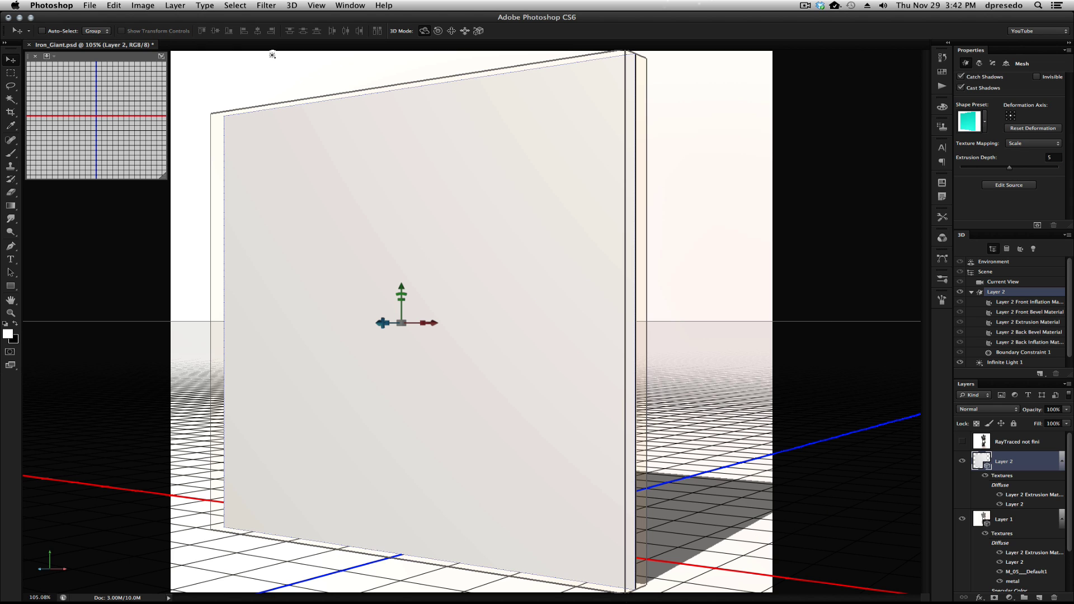
- Rotate the slab 90° on X so it lies flat under the robot
left_click(551, 151)
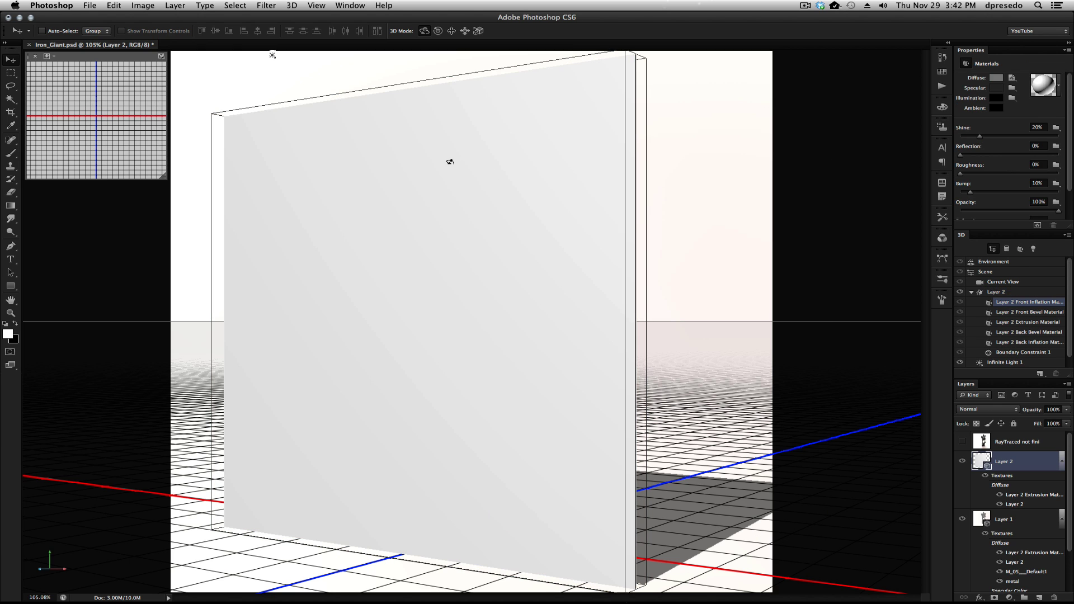
left_click(549, 138)
left_click(1005, 63)
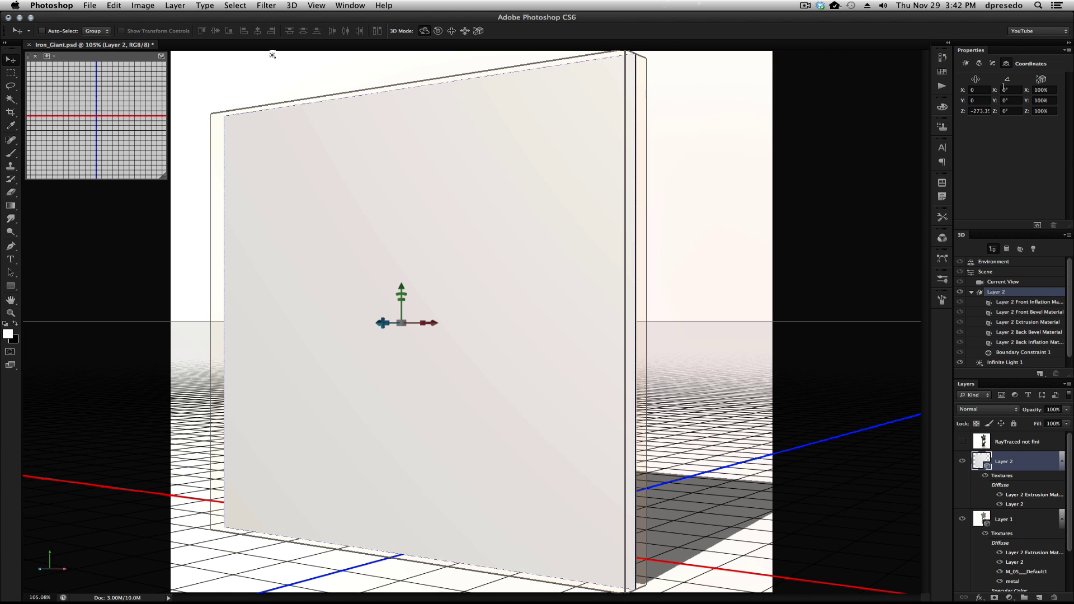
left_click(1005, 90)
type("9")
key("Return")
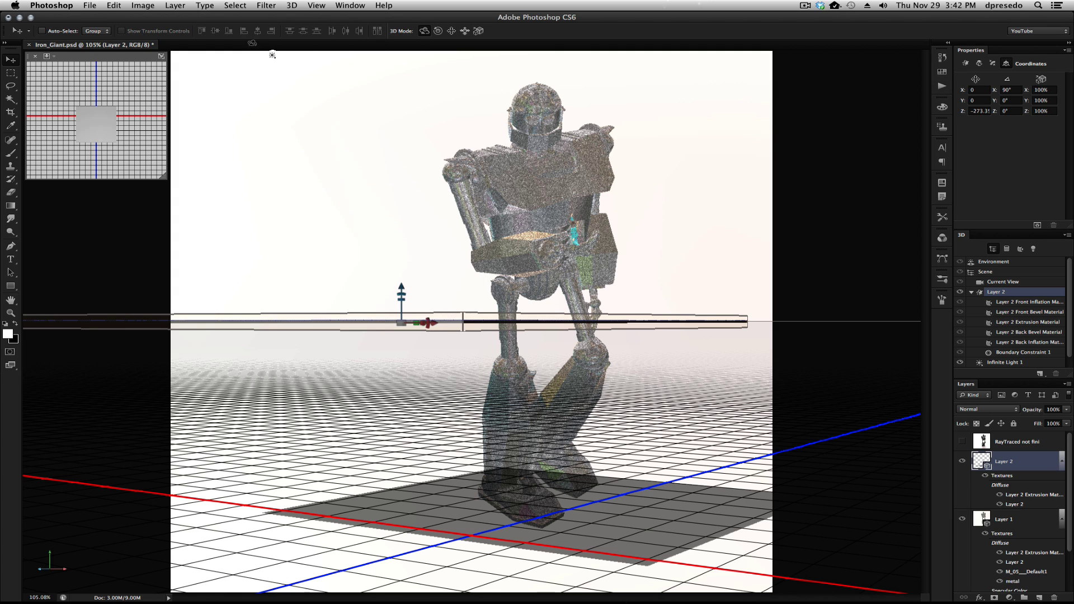
left_click(286, 6)
left_click(351, 121)
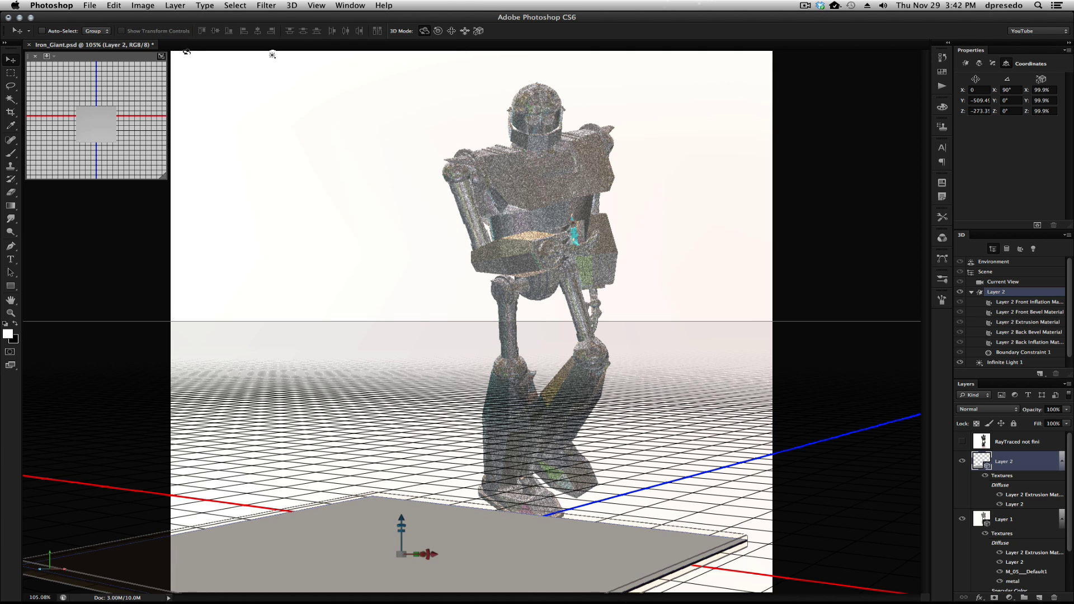
left_click(161, 57)
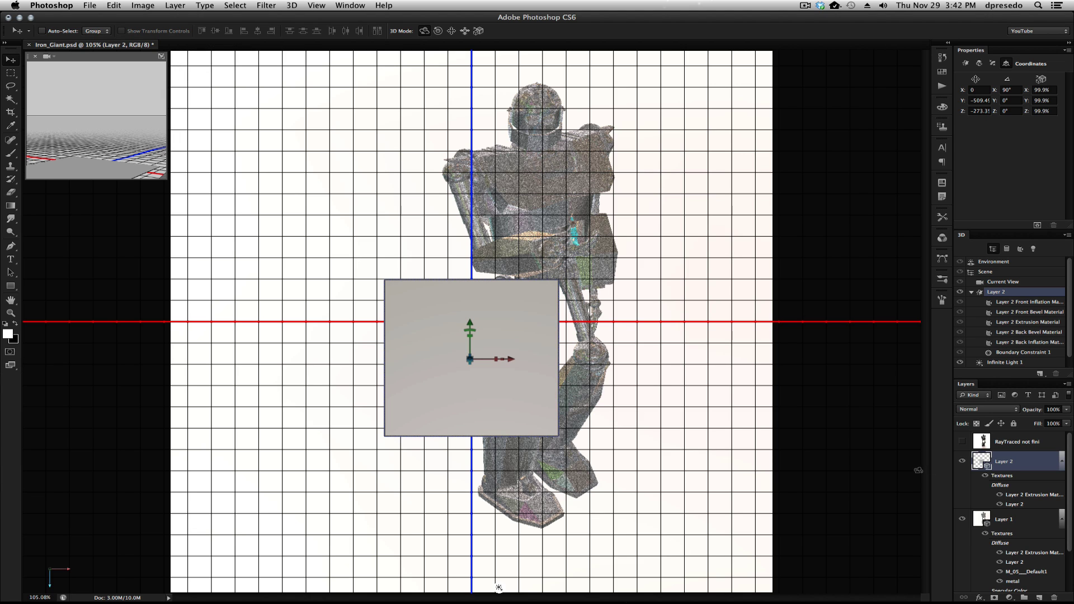
left_click(1007, 443)
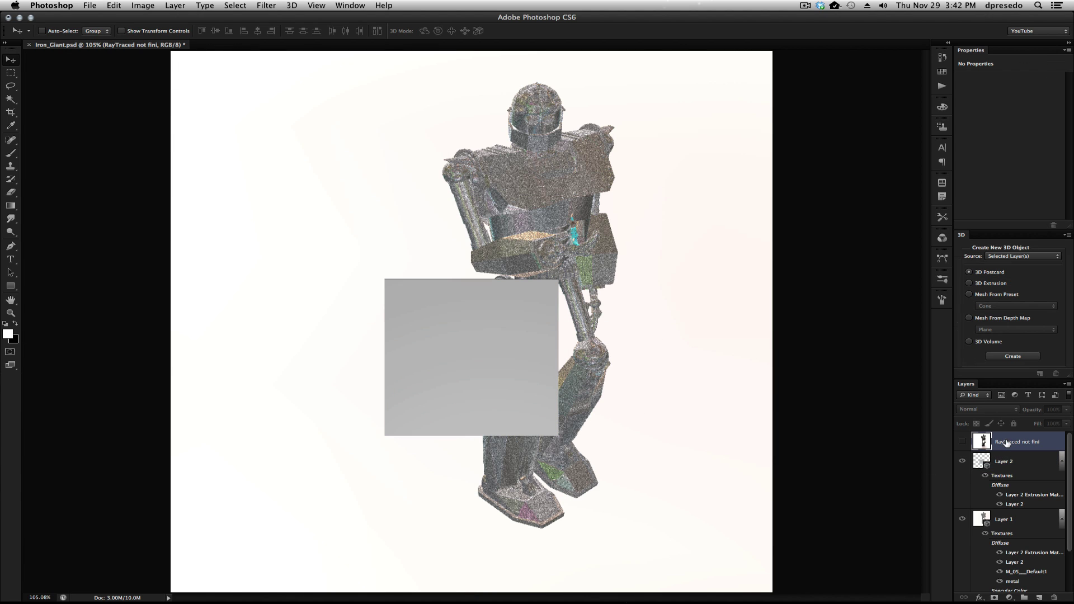
left_click(1018, 520)
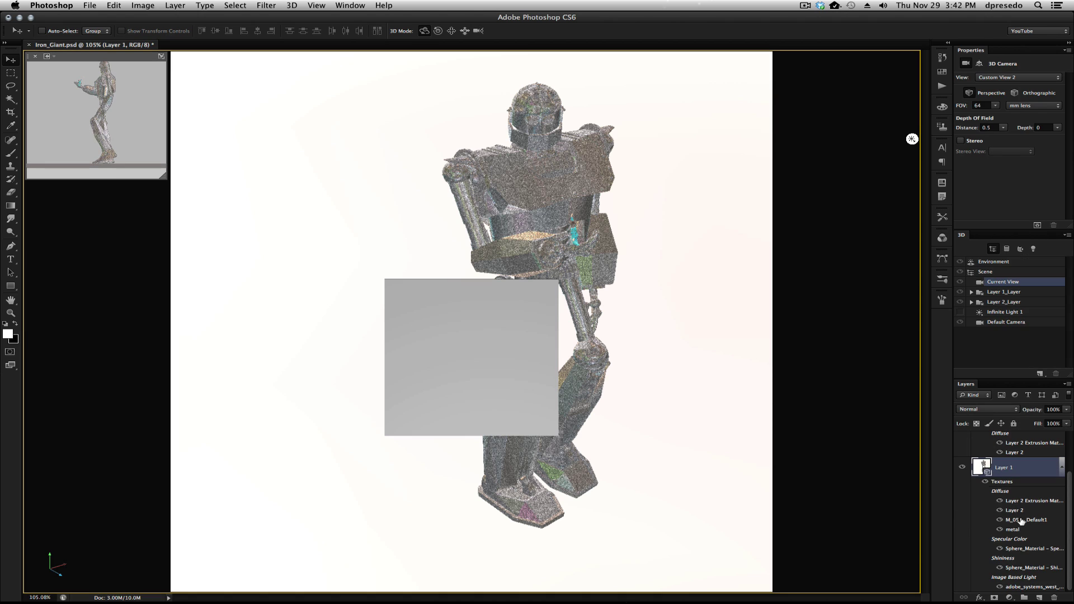
left_click(52, 59)
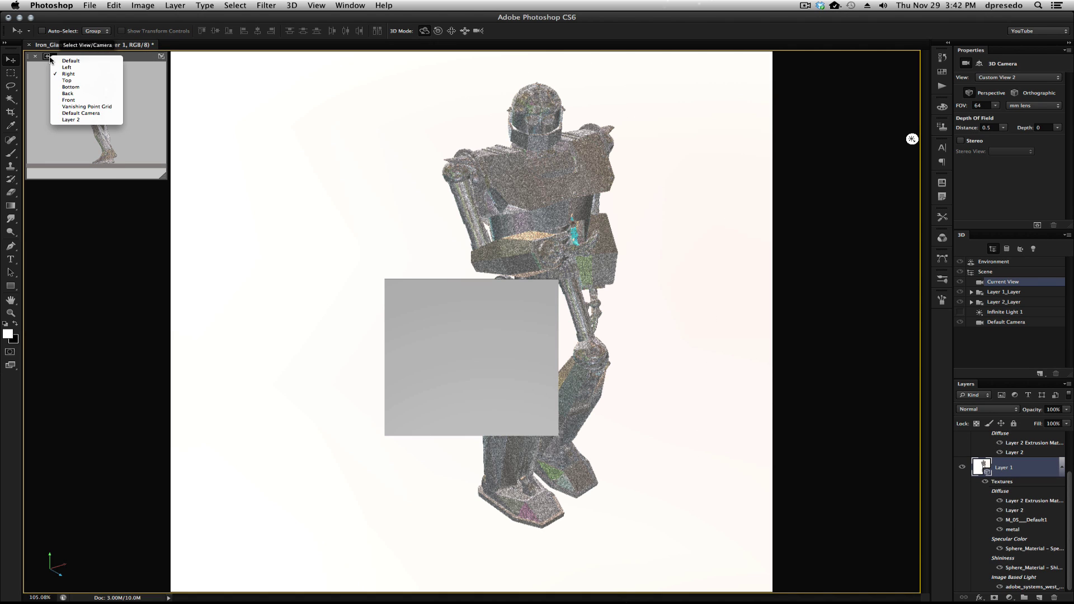
left_click(70, 78)
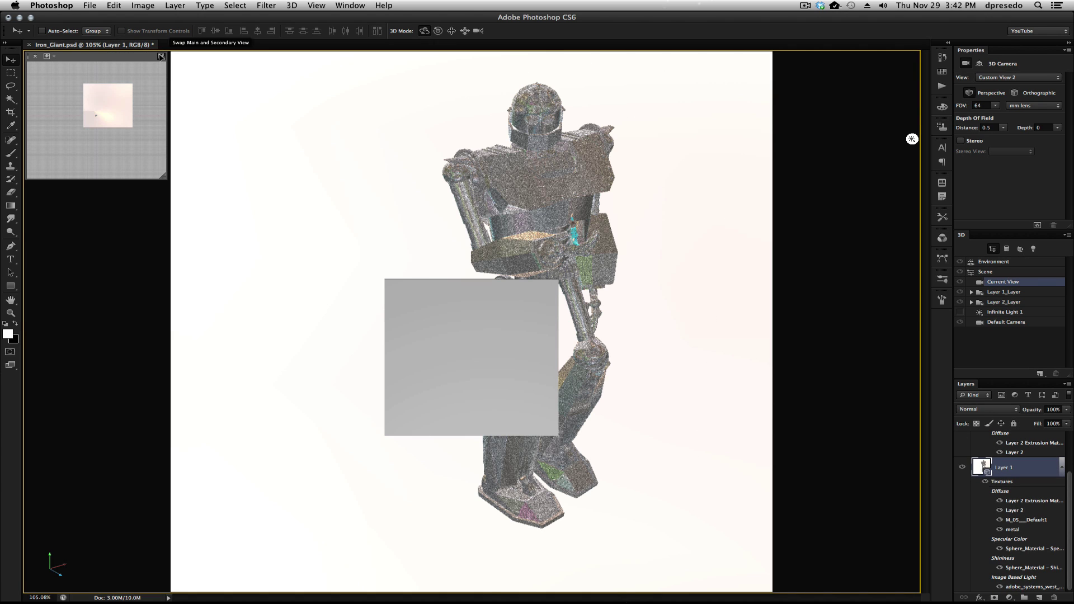
left_click(162, 56)
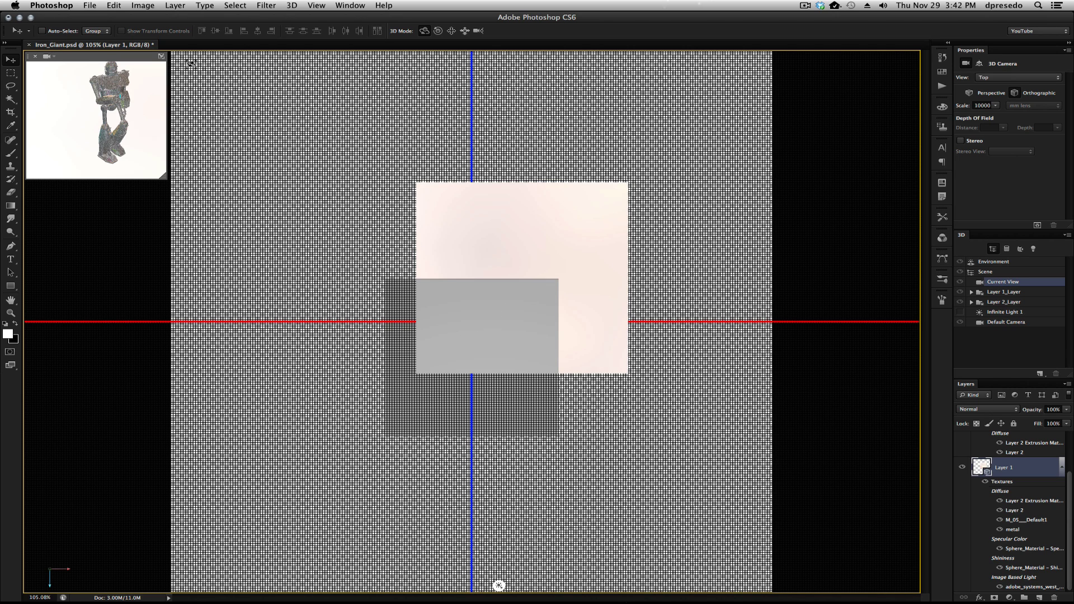
left_click(161, 56)
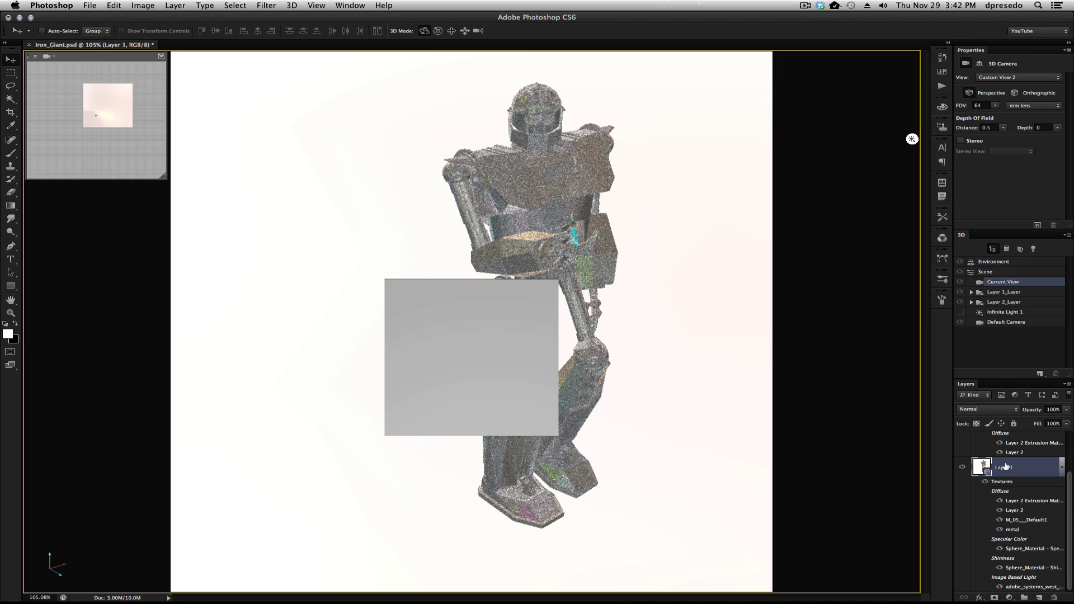
scroll(1019, 470, "up", 3)
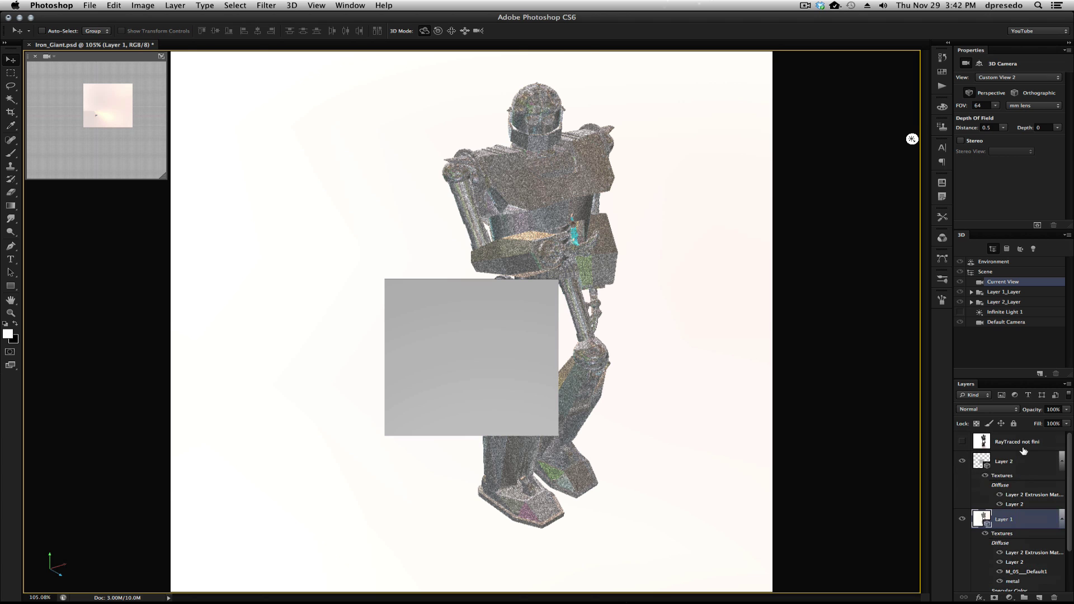
left_click(1057, 486)
- Merge Layer 2 into Layer 1's 3D scene and dock the 3D scene list in its own column
key("super+e")
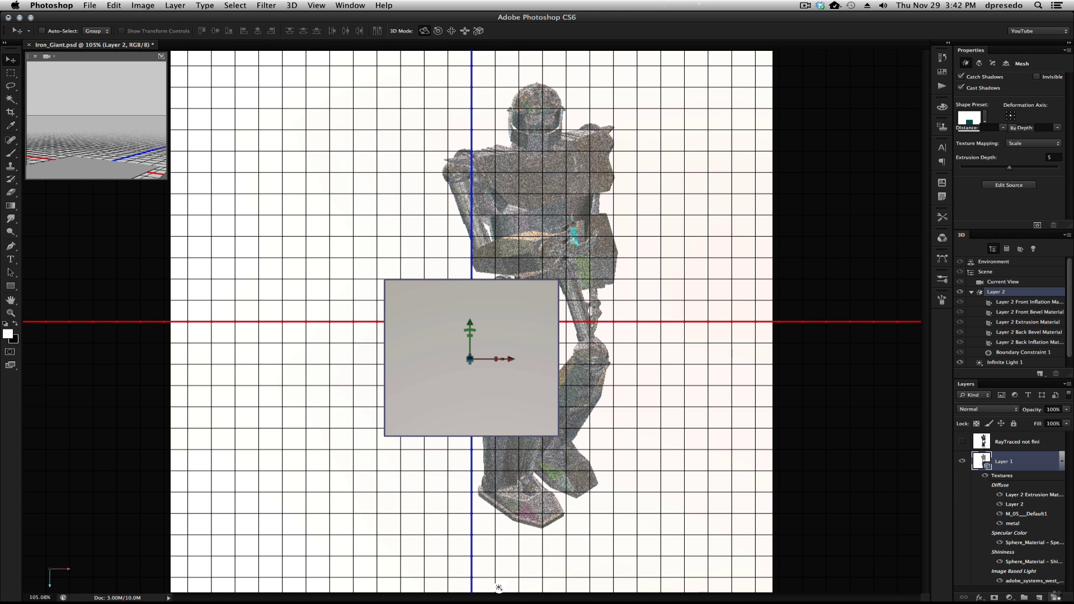
left_click(1003, 311)
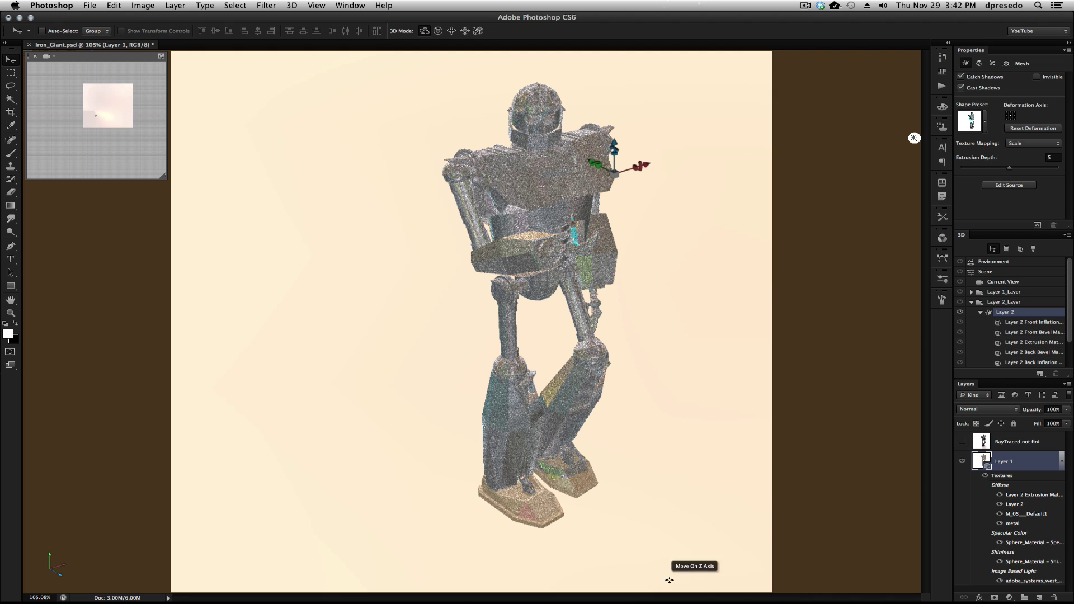
left_click(818, 267)
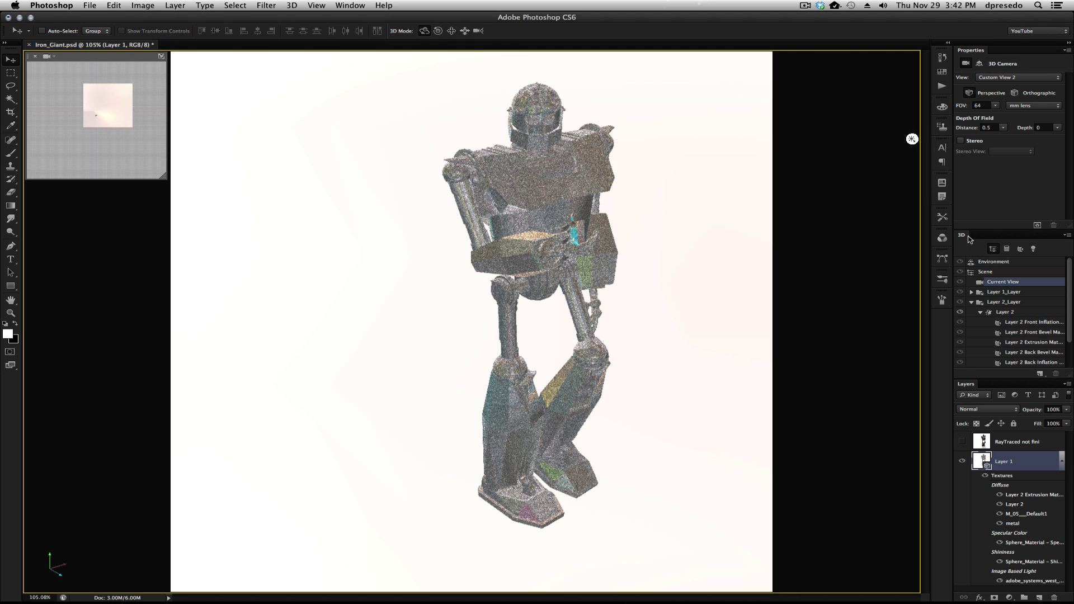
left_click_drag(969, 237, 929, 231)
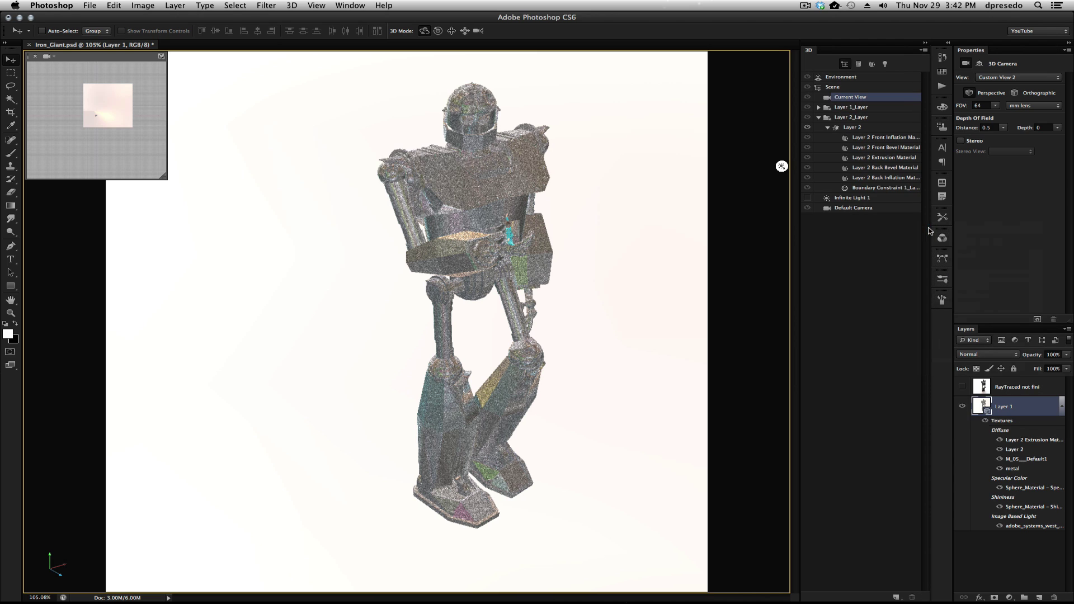
left_click(837, 198)
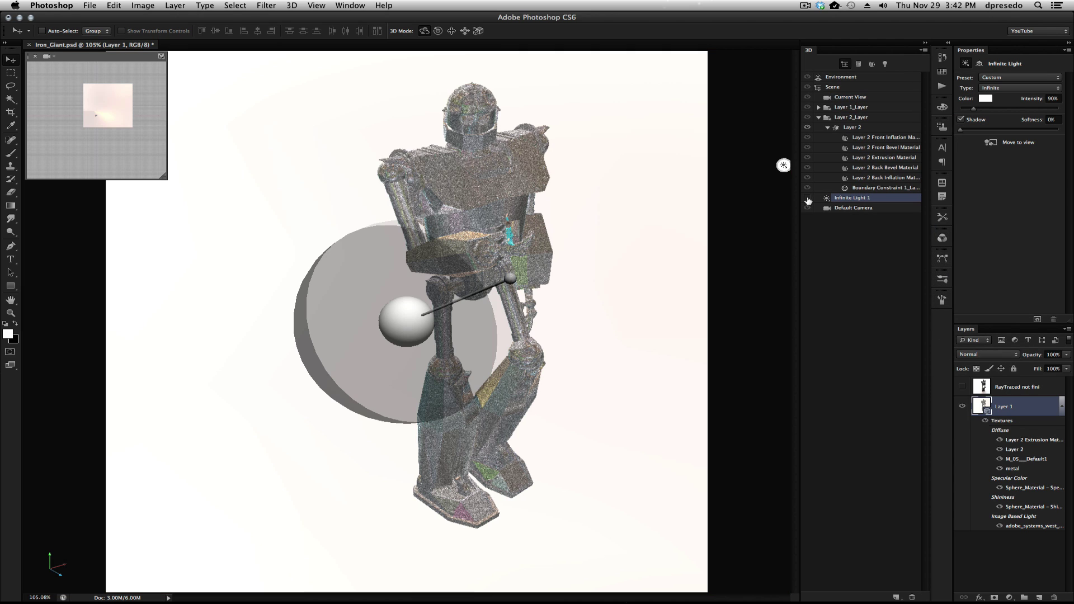
left_click(807, 198)
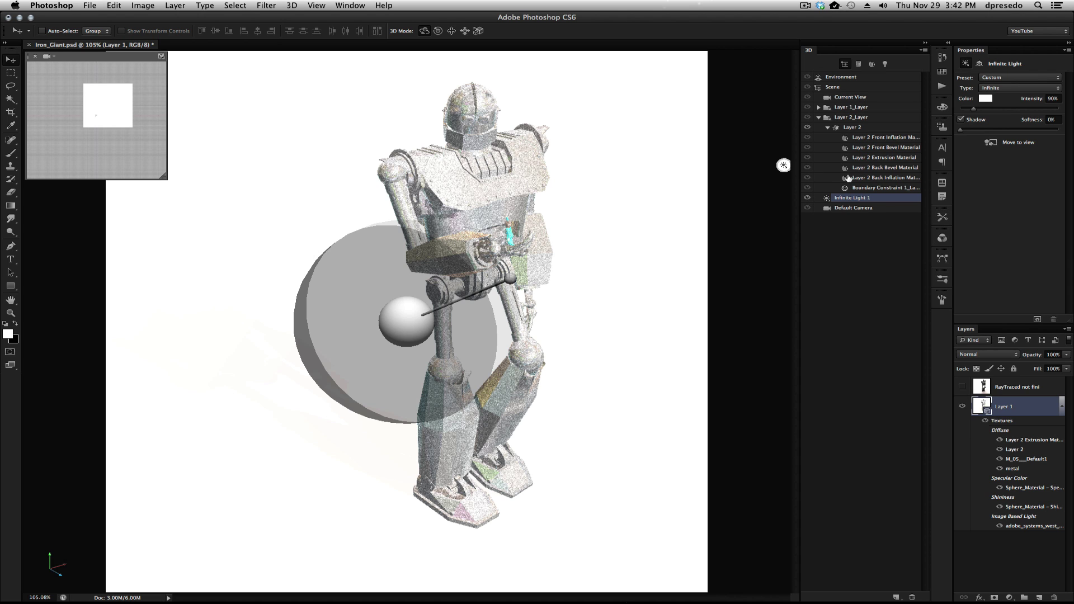
left_click(808, 198)
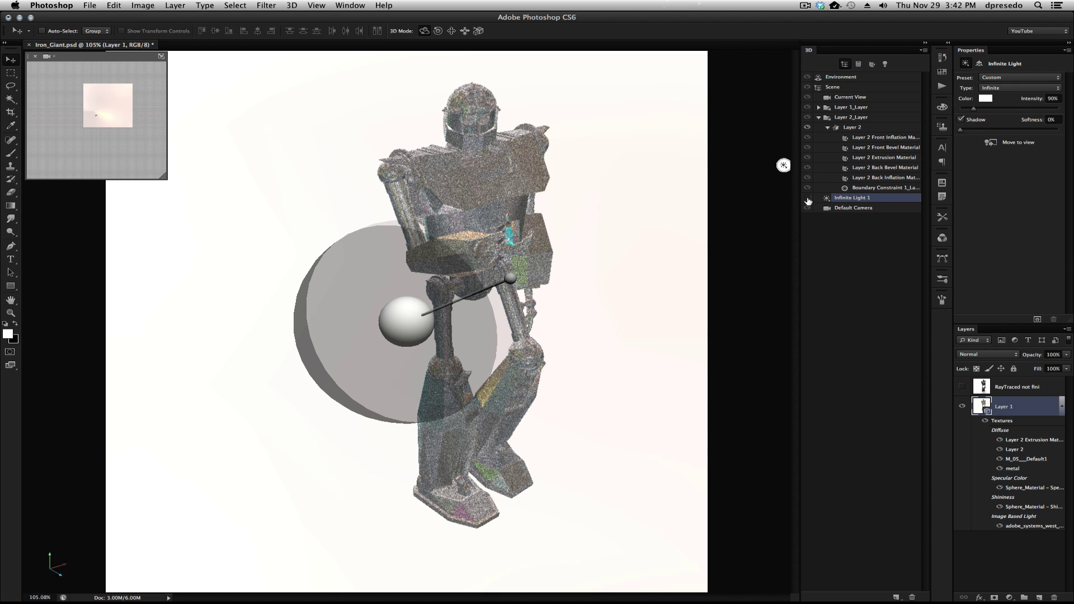
left_click(853, 117)
- Filter the 3D panel to meshes and expand both layers' mesh lists
left_click(852, 128)
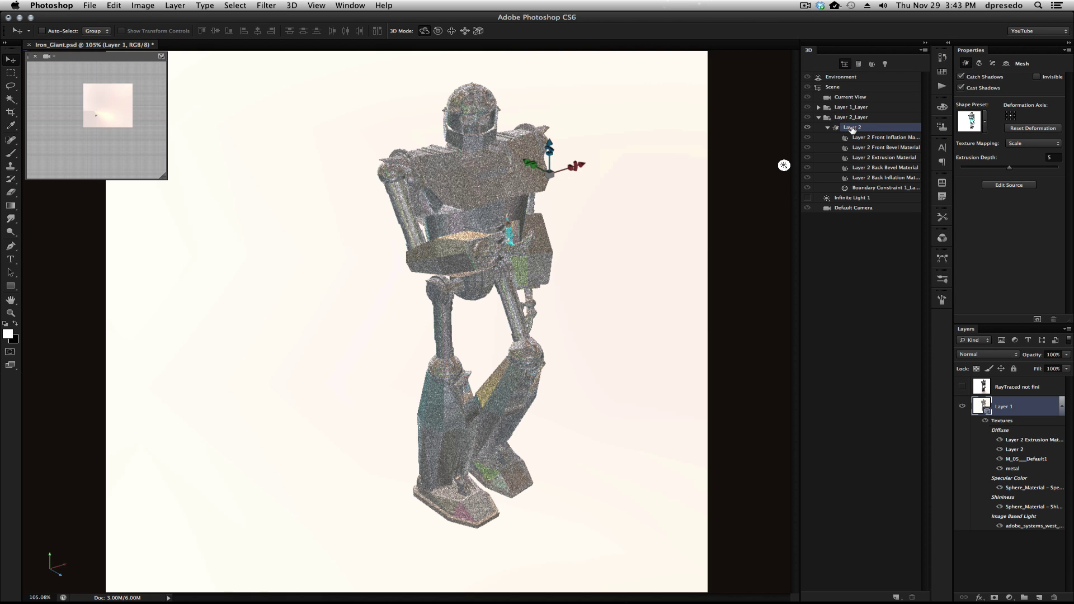
left_click(871, 139)
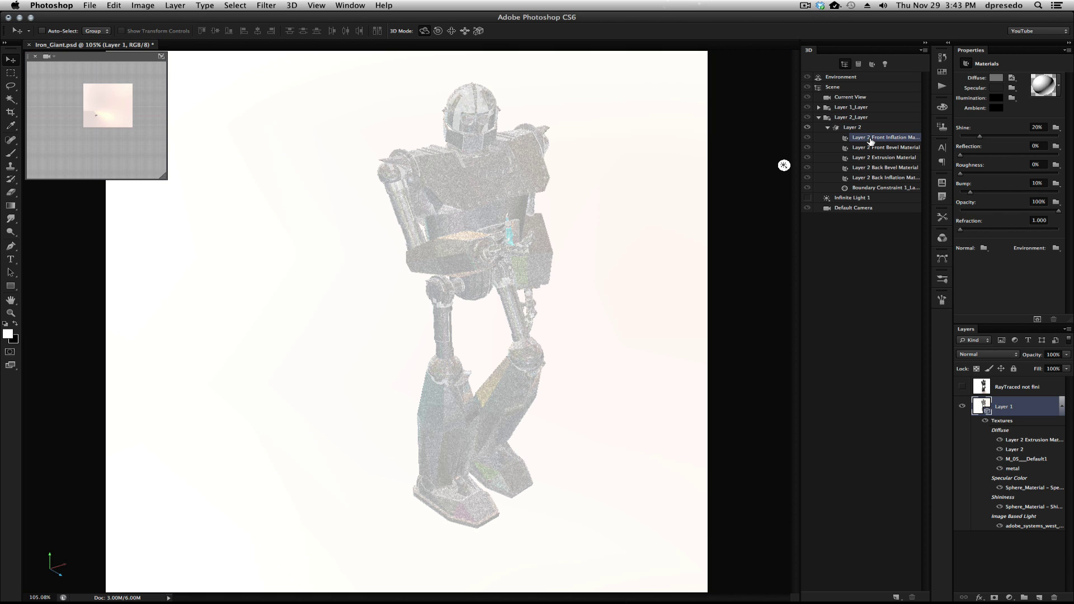
left_click(859, 64)
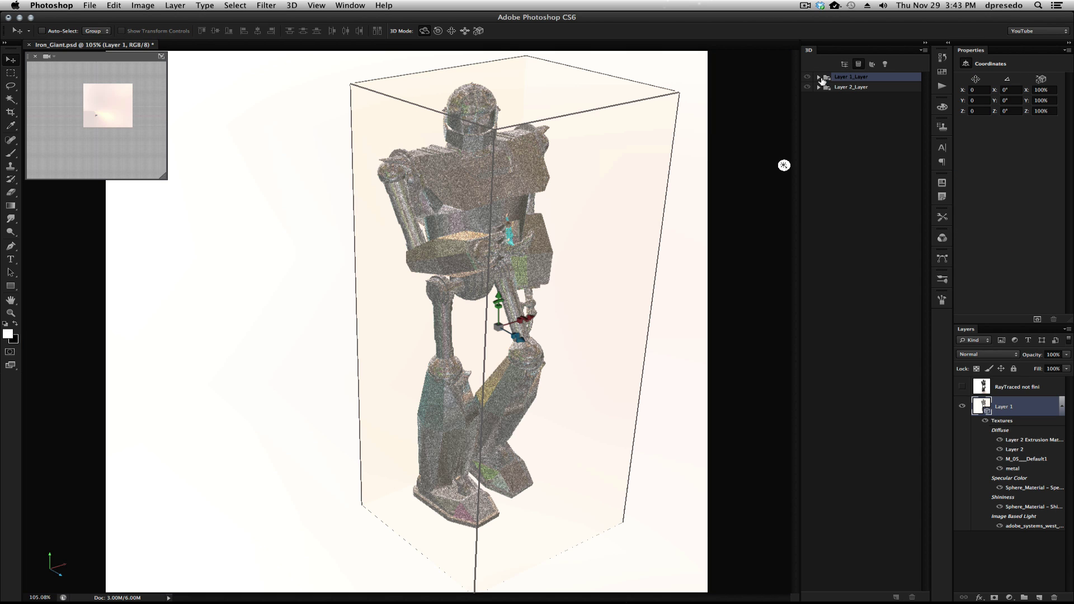
left_click(819, 77)
left_click(819, 98)
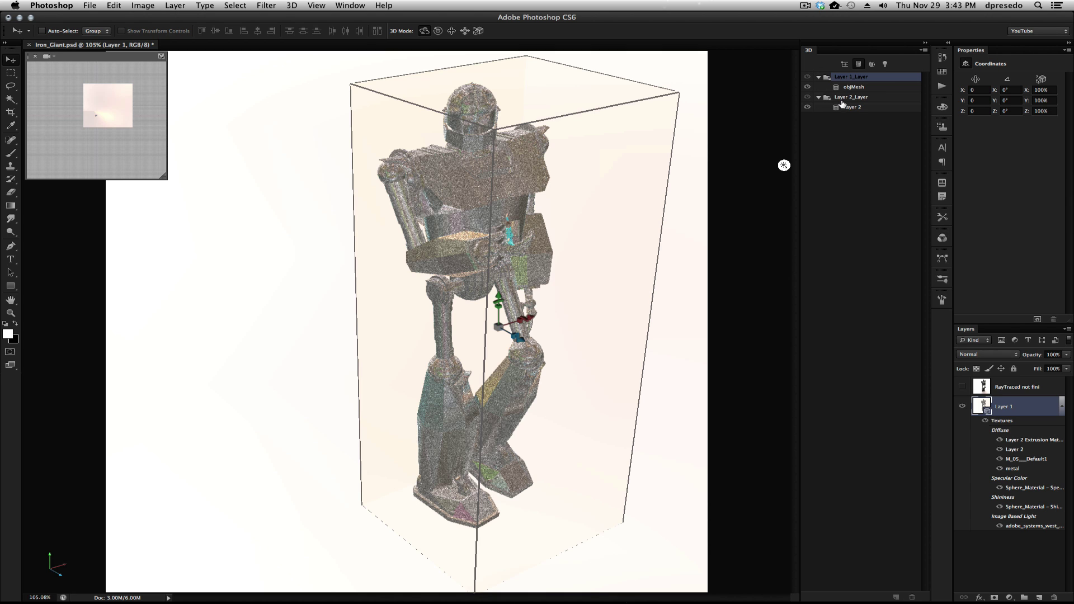
- Rename the robot's teal M_05___Default1 material to BOY
left_click(443, 172)
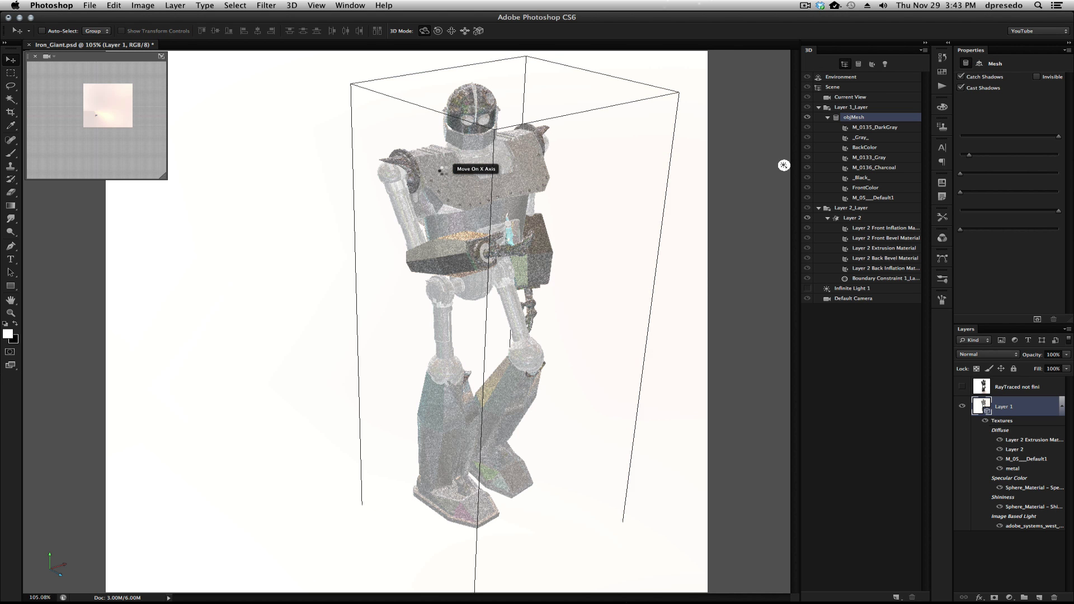
left_click(864, 128)
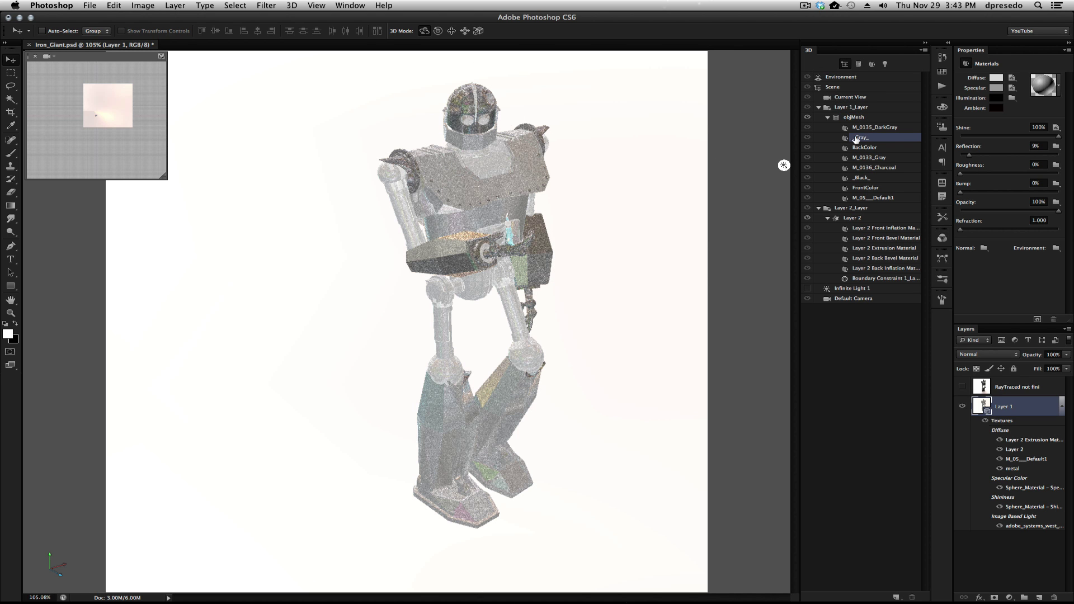
left_click(871, 198)
double_click(868, 199)
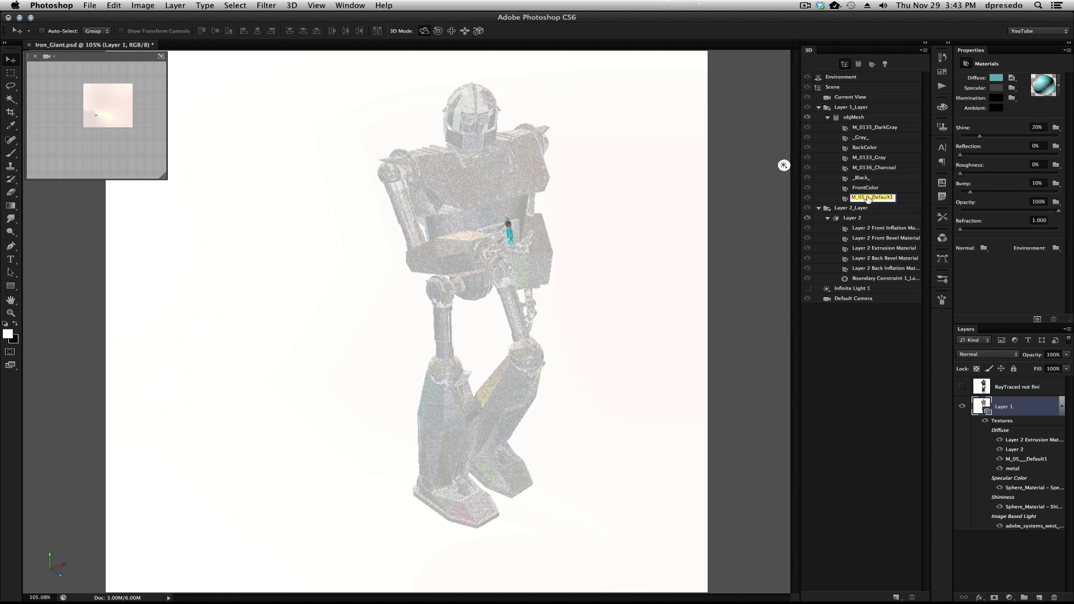
type("BOY")
key("Return")
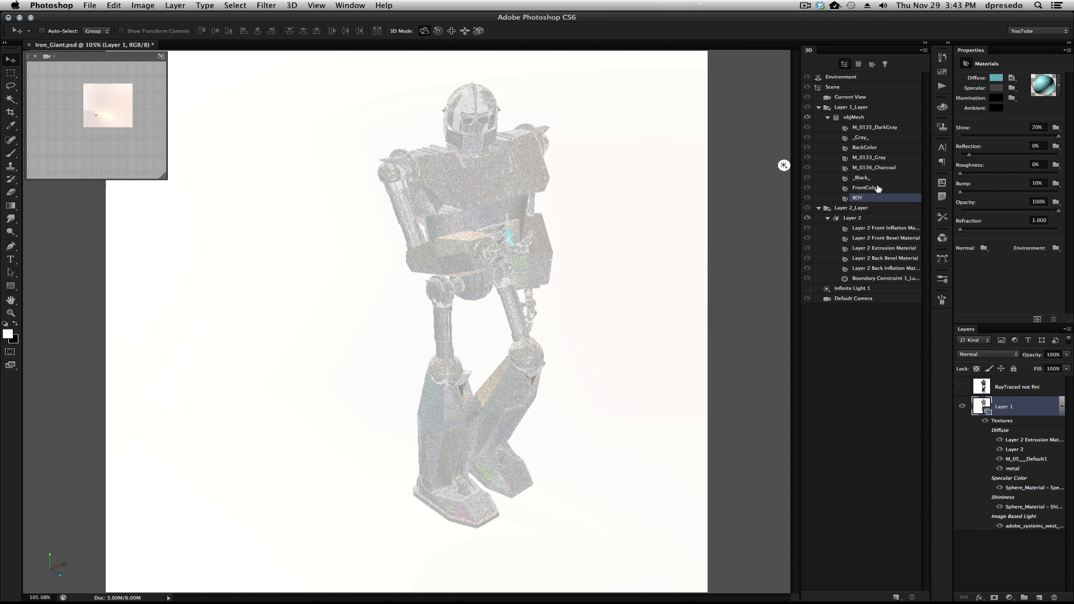
left_click(878, 189)
- Load an additional material preset library into the Materials picker
left_click(865, 139, "shift")
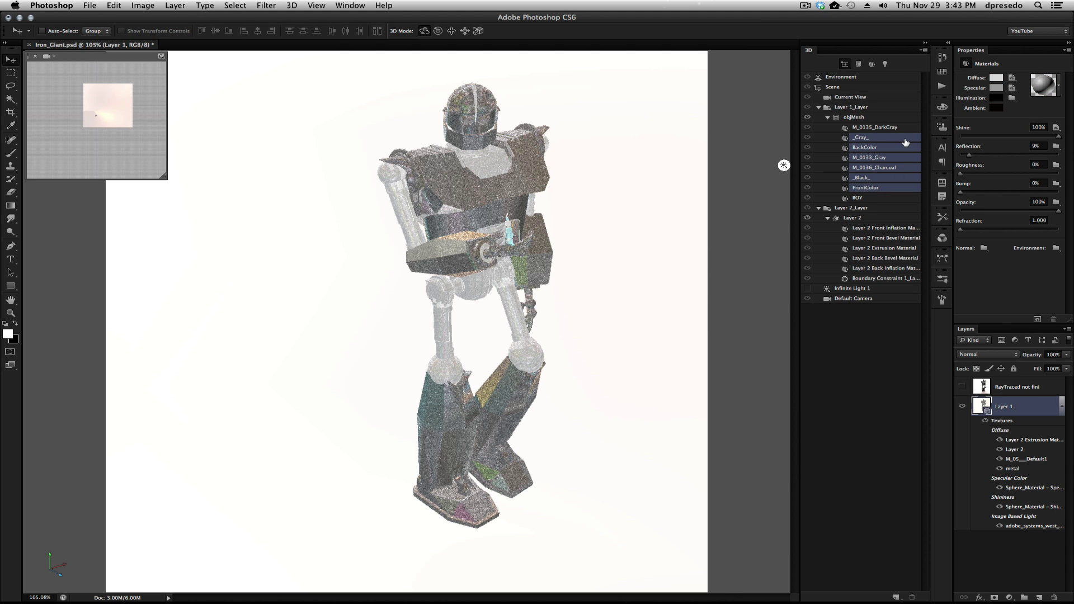
left_click(1060, 87)
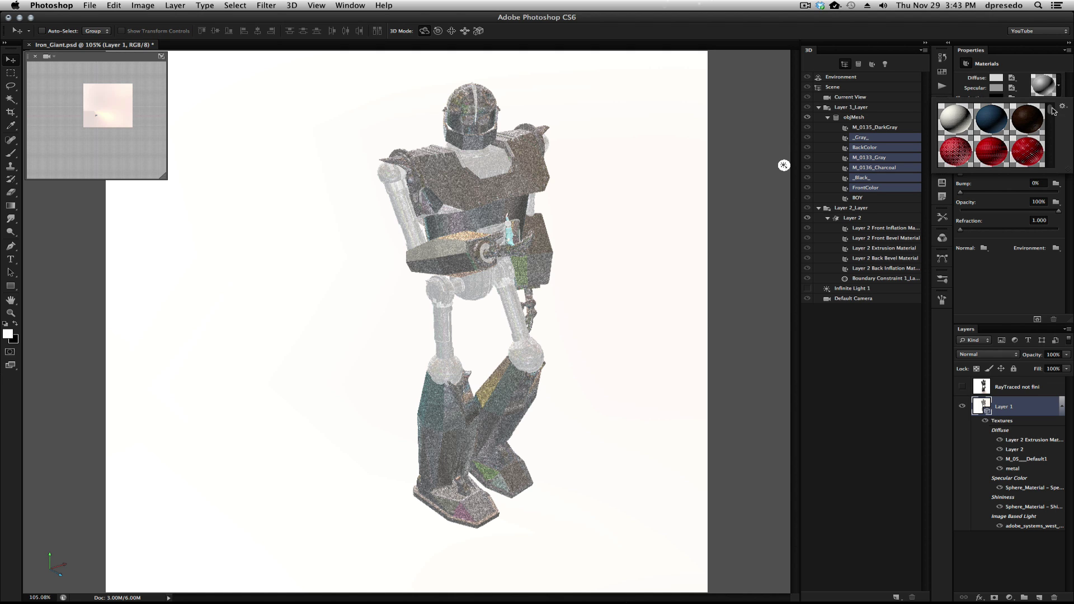
mouse_move(1052, 111)
left_mouse_down()
mouse_move(1057, 174)
mouse_move(1058, 110)
left_mouse_up()
left_click(1062, 105)
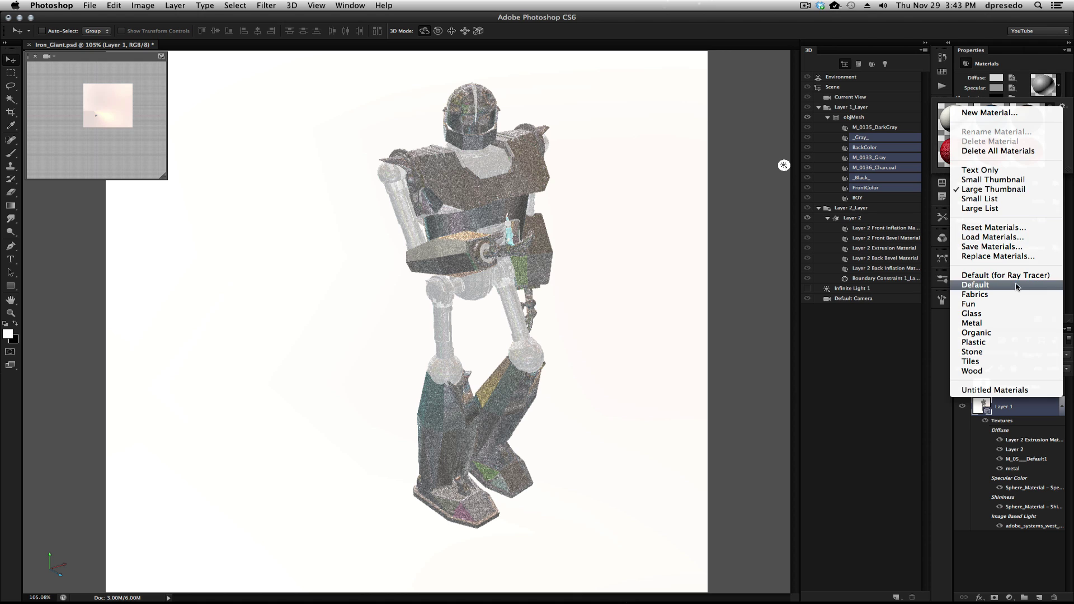
left_click(993, 237)
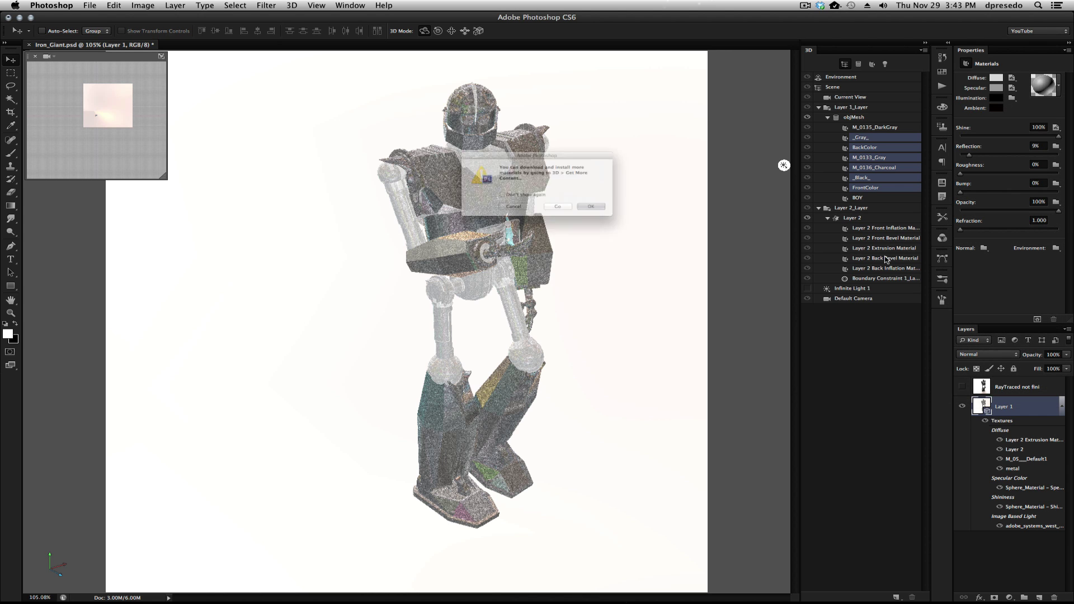
left_click(622, 220)
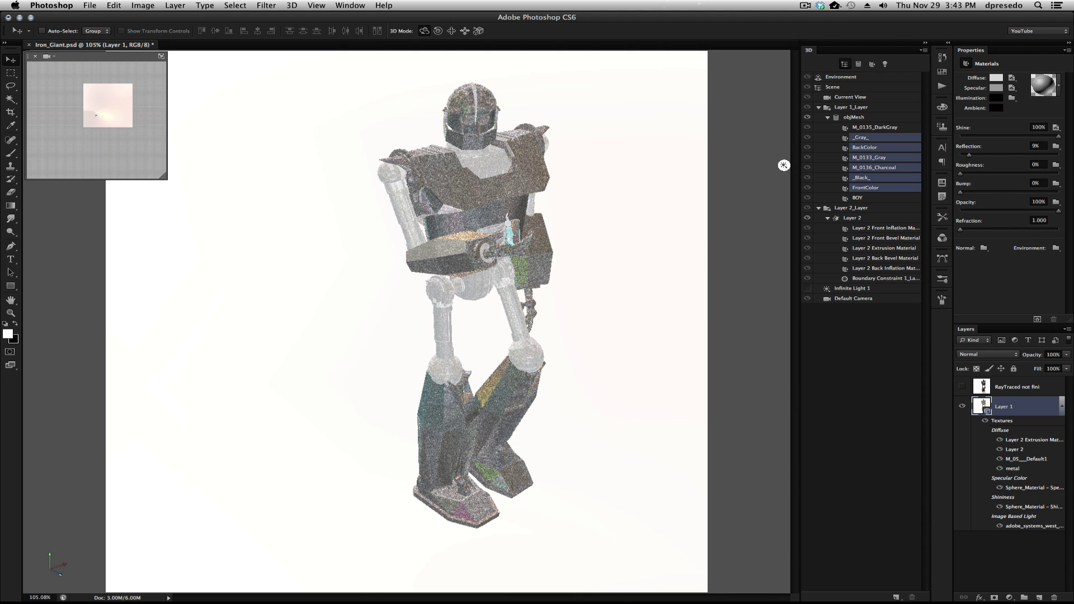
- Apply a shiny metallic preset to the seven robot materials, leaving BOY unchanged
left_click(712, 167)
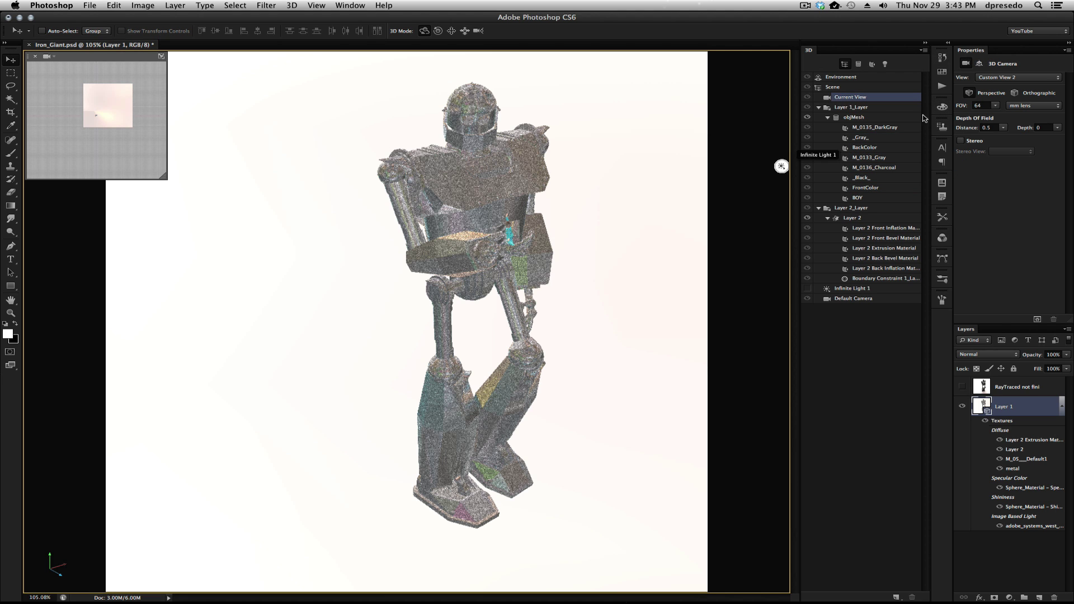
left_click(865, 128)
left_click(870, 189)
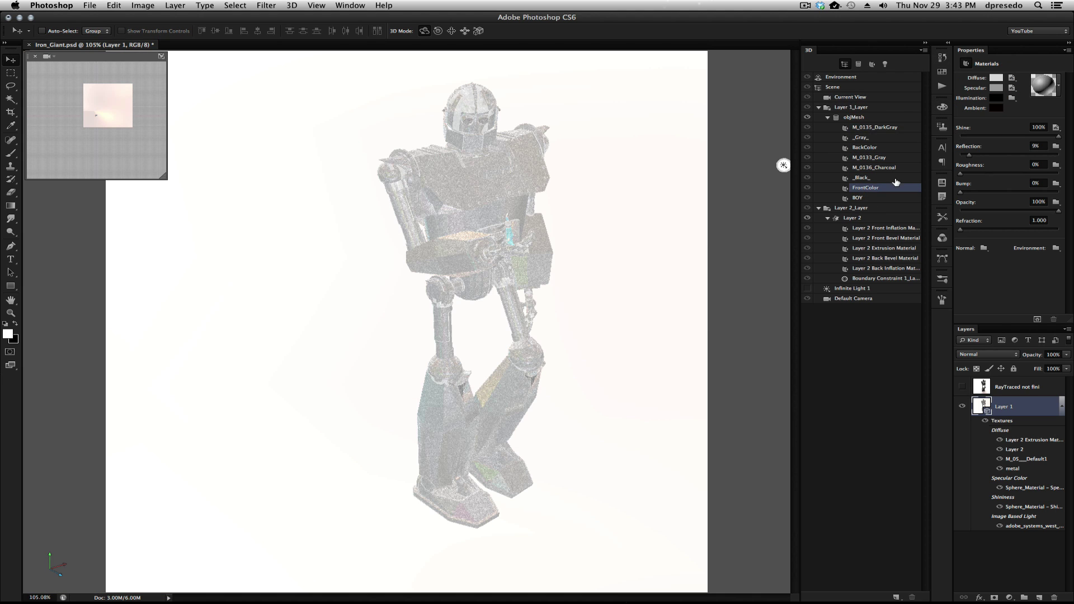
left_click(870, 129, "shift")
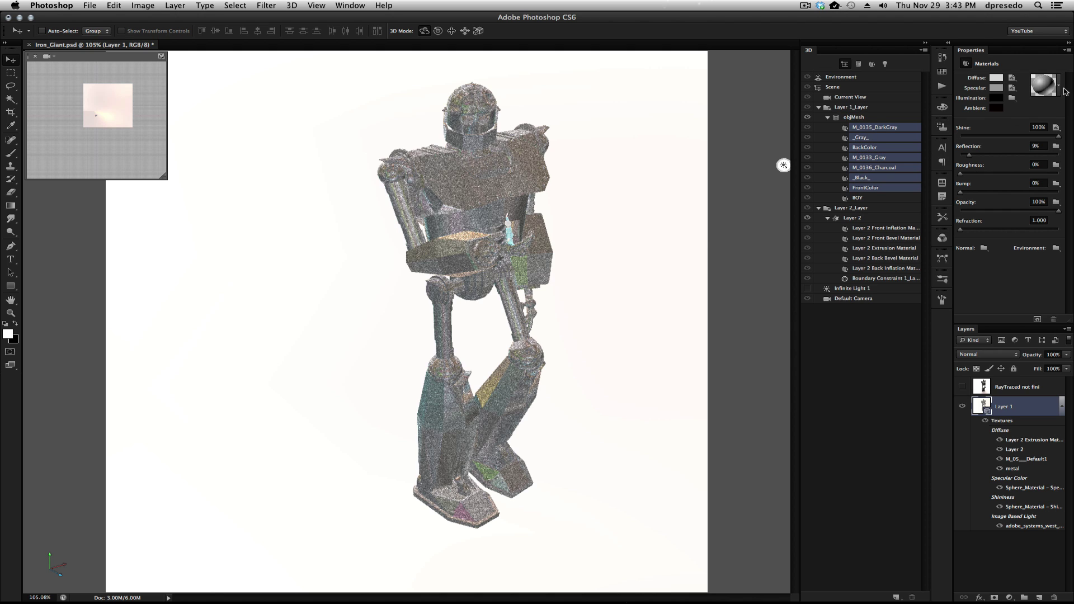
left_click(1059, 85)
left_click_drag(1050, 112, 1056, 171)
left_click(956, 159)
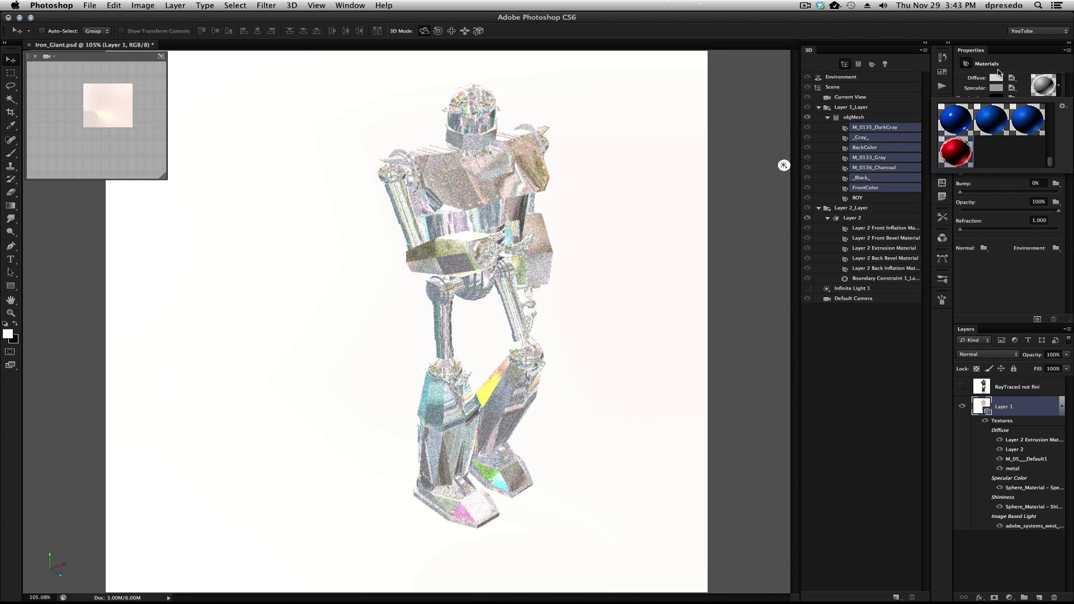
- Orbit the camera to view the chrome robot more from the front
left_click(1032, 65)
left_click(567, 180)
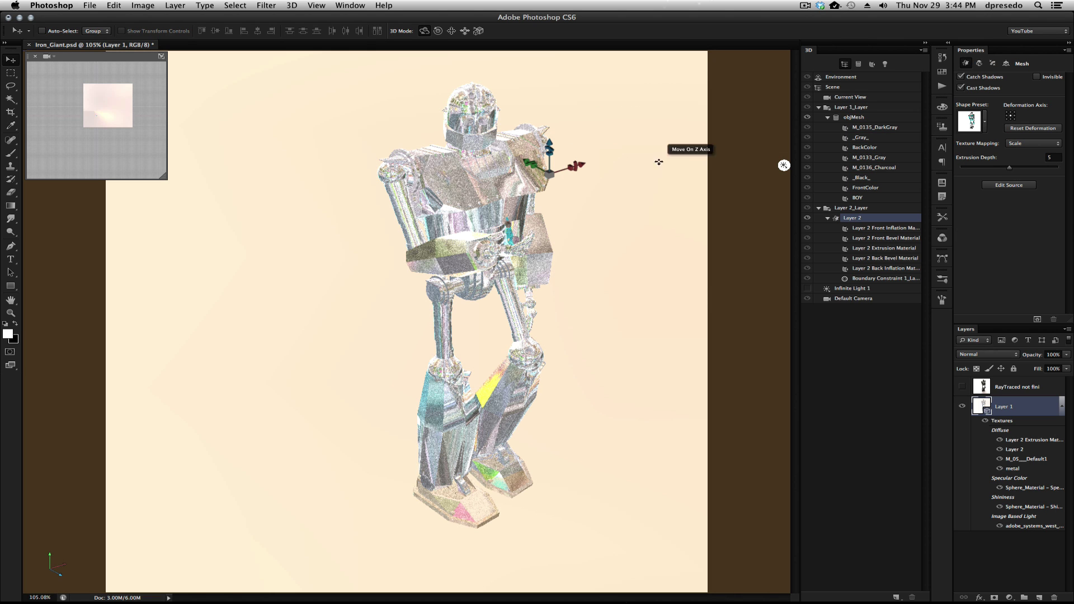
left_click(627, 134)
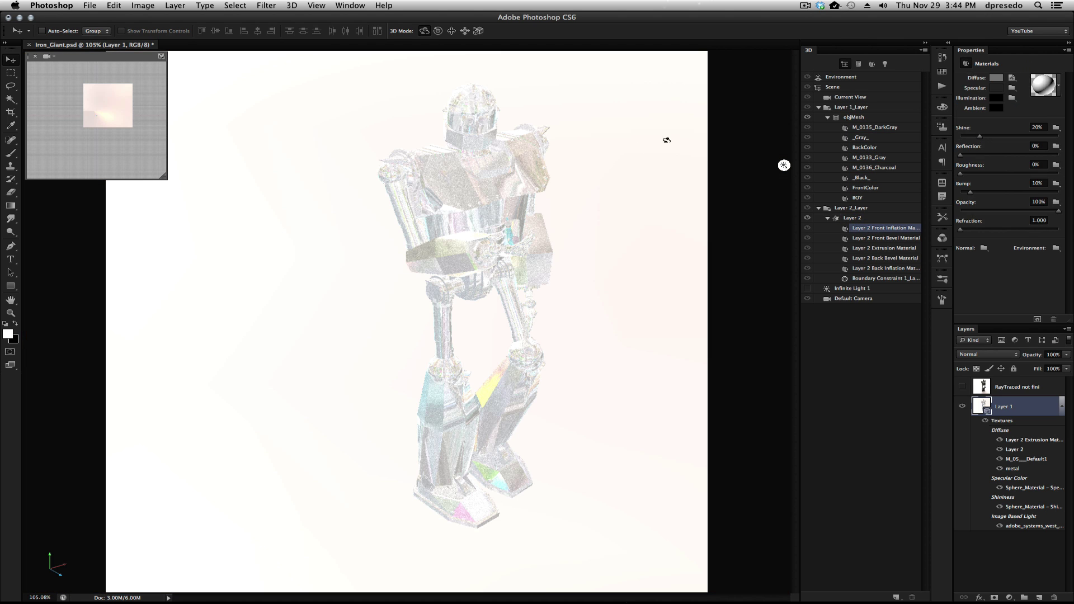
left_click(666, 140)
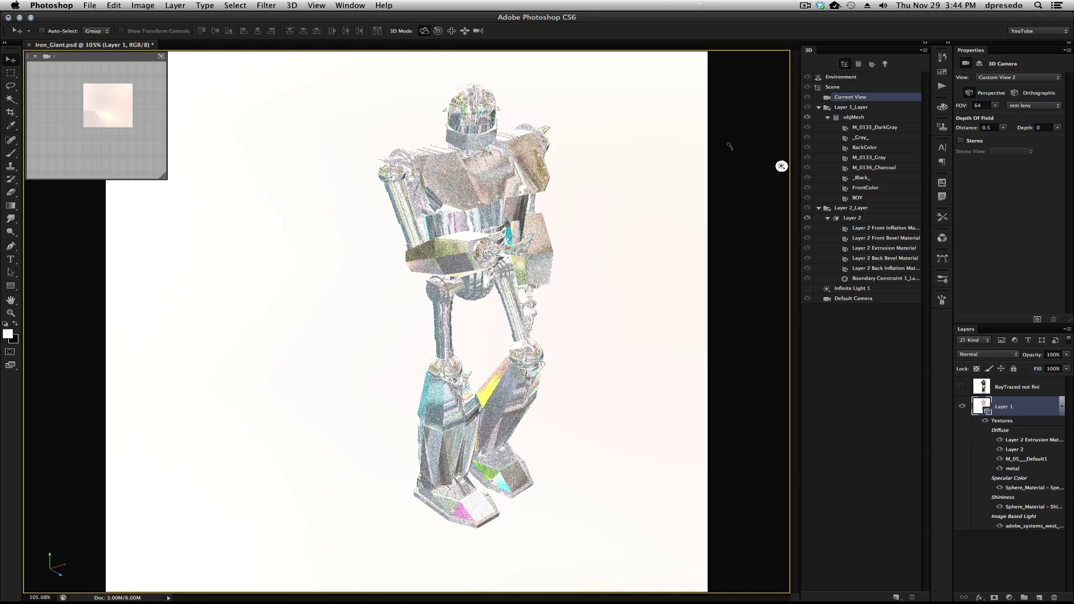
left_click_drag(732, 165, 780, 155)
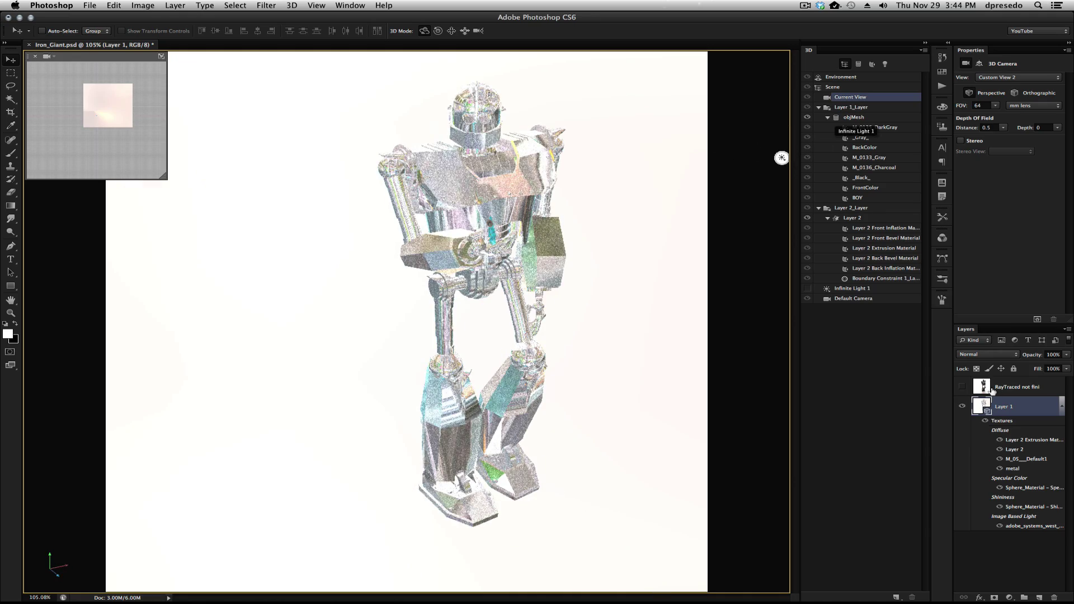
double_click(1016, 527)
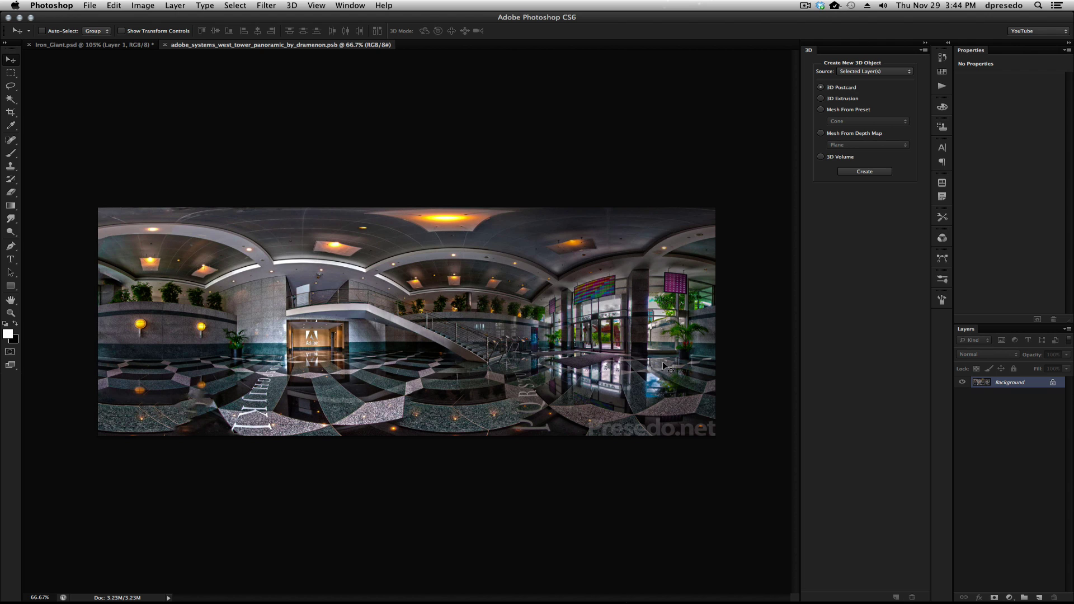
key("super+w")
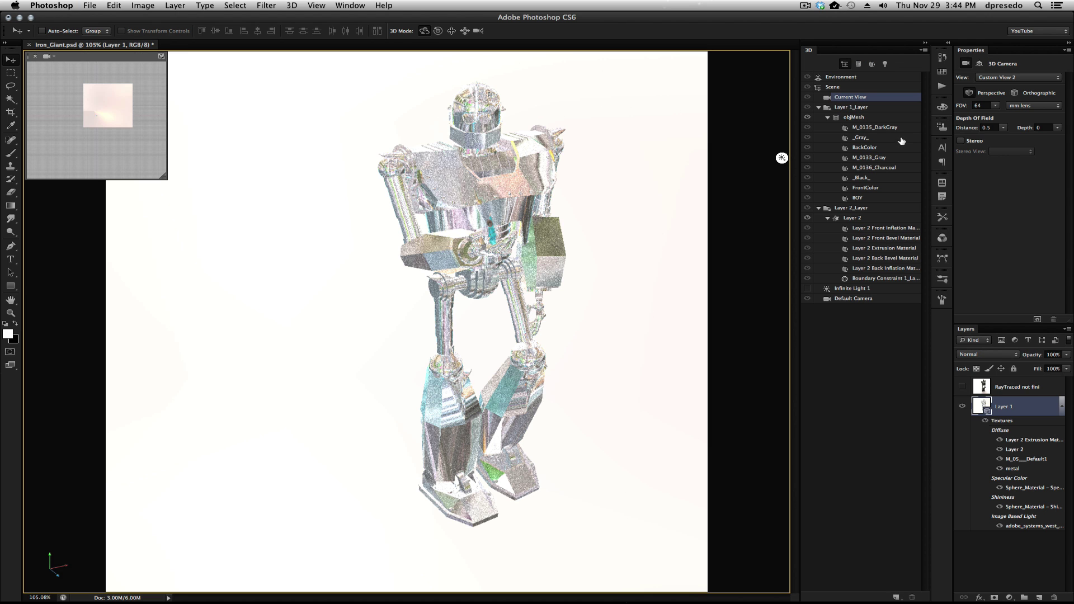
- Open the shared metal texture from M_0135_DarkGray's Specular map for editing
left_click(873, 127)
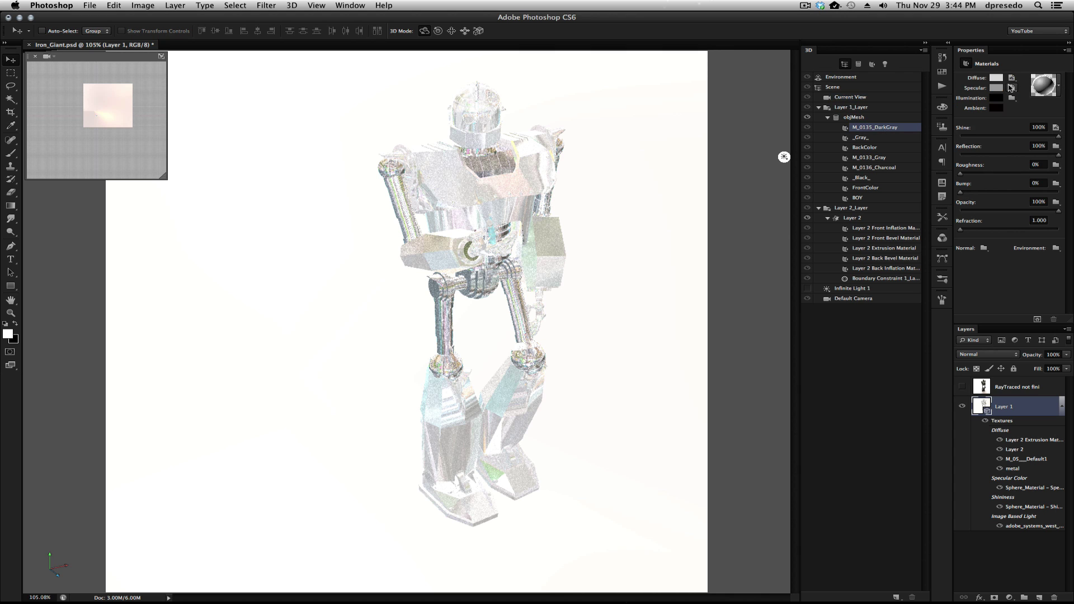
left_click(1011, 88)
left_click(1014, 87)
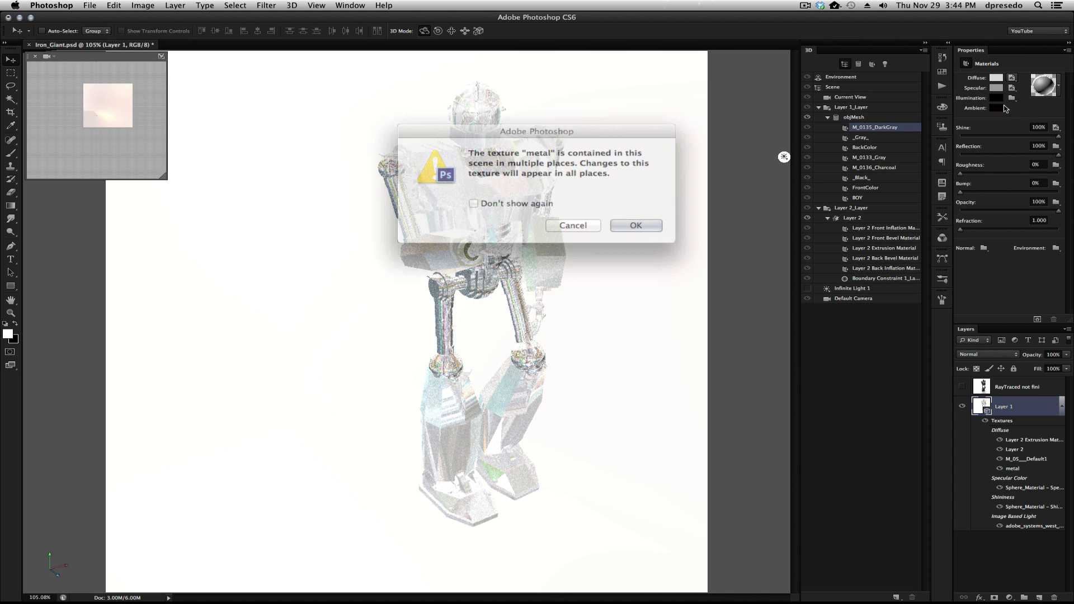
left_click(636, 225)
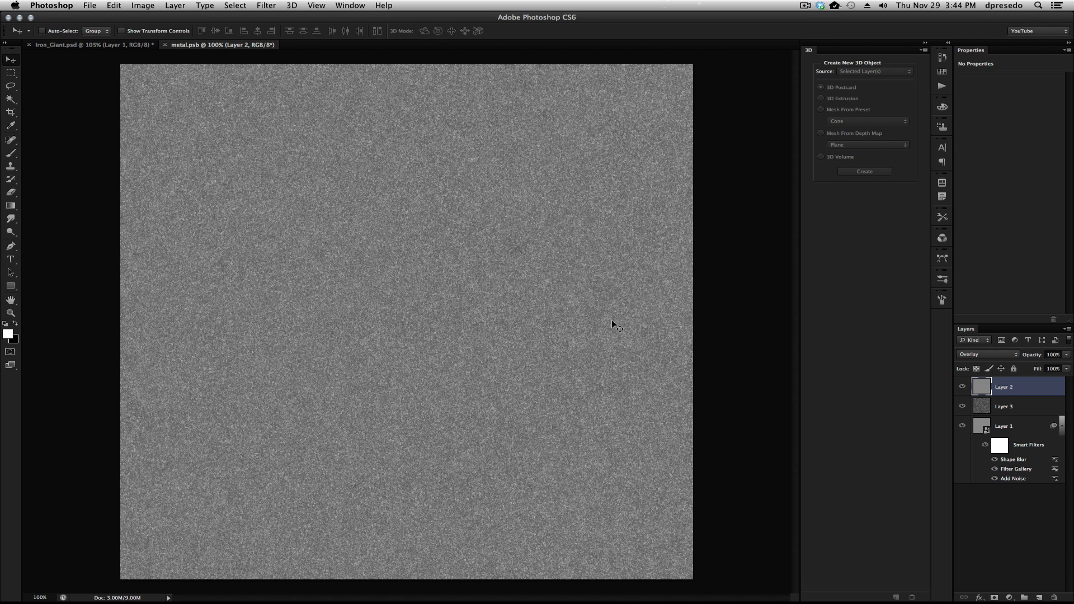
- Add a red Color Overlay to Layer 2 in metal.psb, then save and close it
double_click(984, 387)
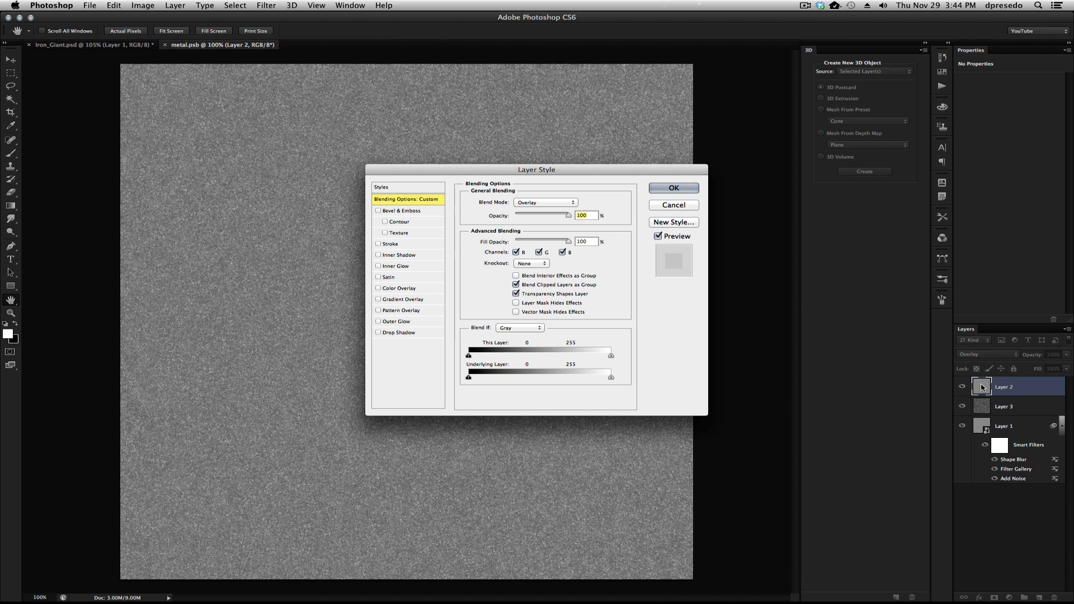
left_click(391, 288)
left_click(686, 188)
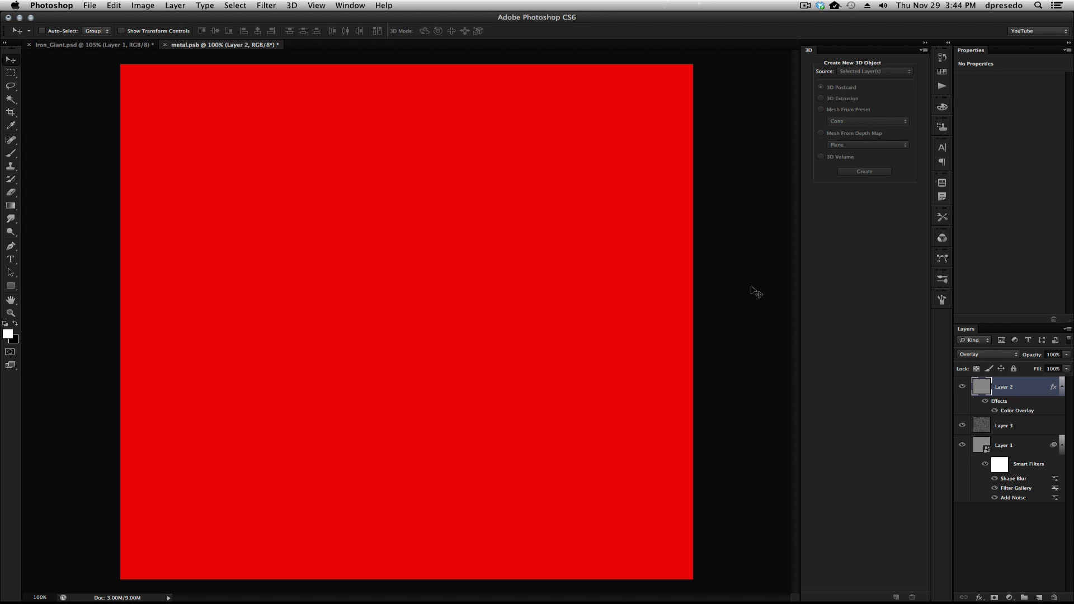
key("super+s")
key("super+w")
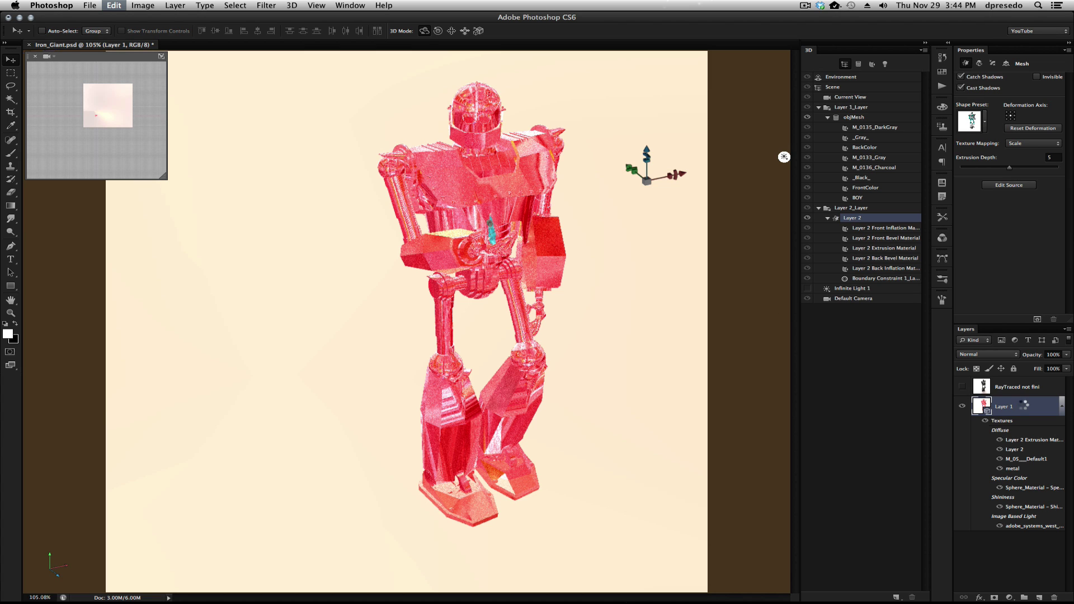
- Undo the last two changes to remove the red tint and shiny material, restoring the grey robot
key("super+alt+z")
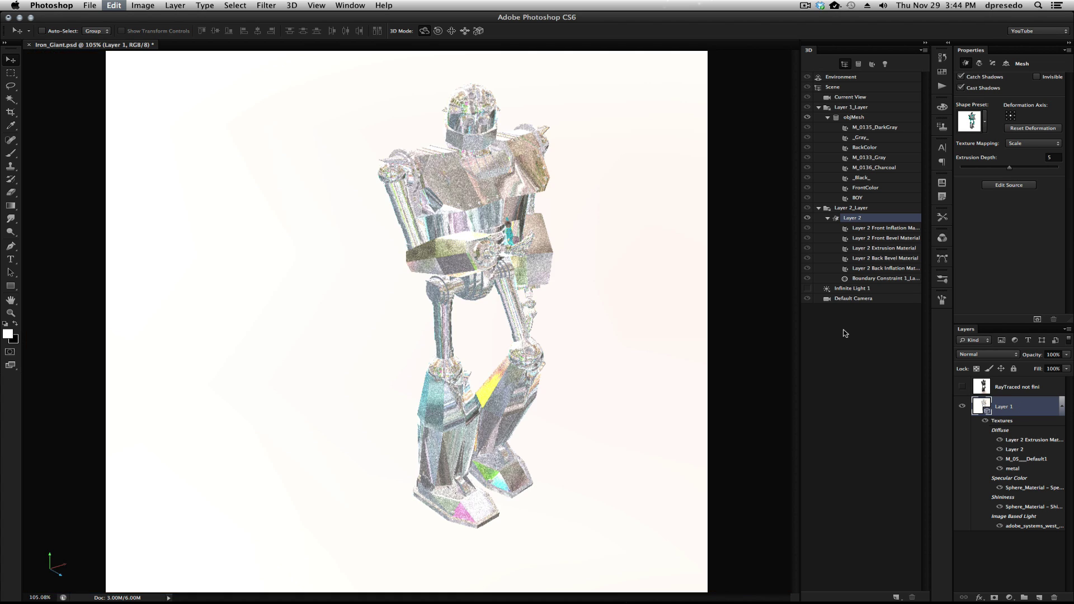
key("super+alt+z")
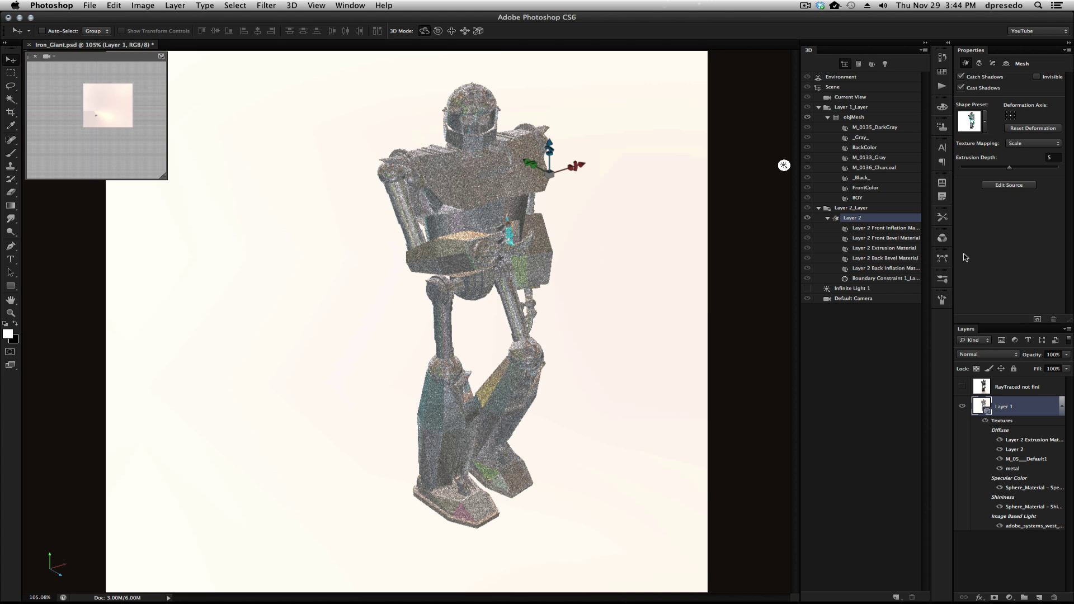
- Start a ray-traced render of the grey Iron Giant scene from the 3D panel
left_click(1037, 319)
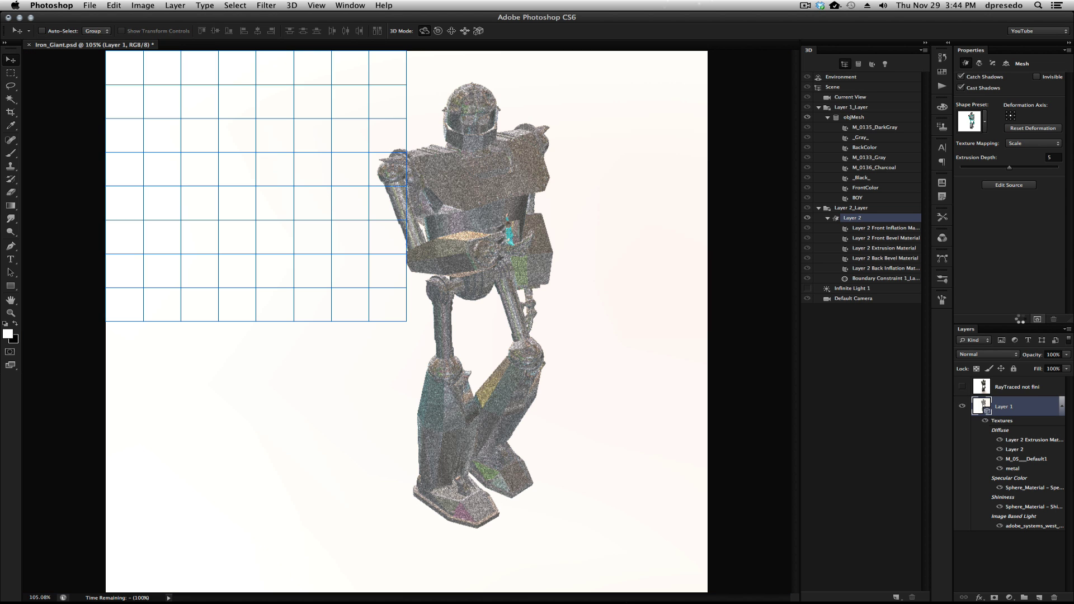